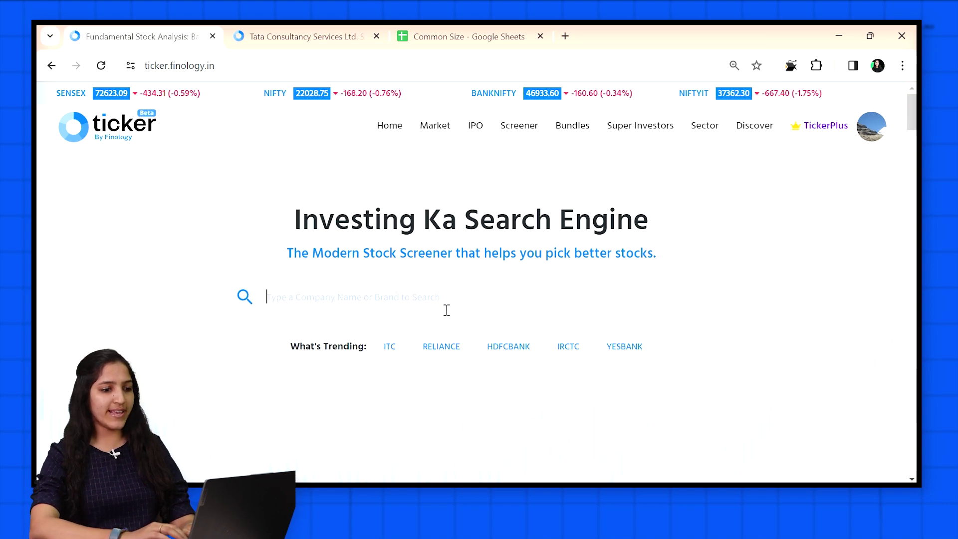
Search 'tcs' and open the Tata Consultancy Services company page, closing the duplicate tab.
{"action": "scroll", "coordinate": [446, 307], "scroll_direction": "down", "scroll_amount": 3}
{"action": "scroll", "coordinate": [441, 306], "scroll_direction": "up", "scroll_amount": 3}
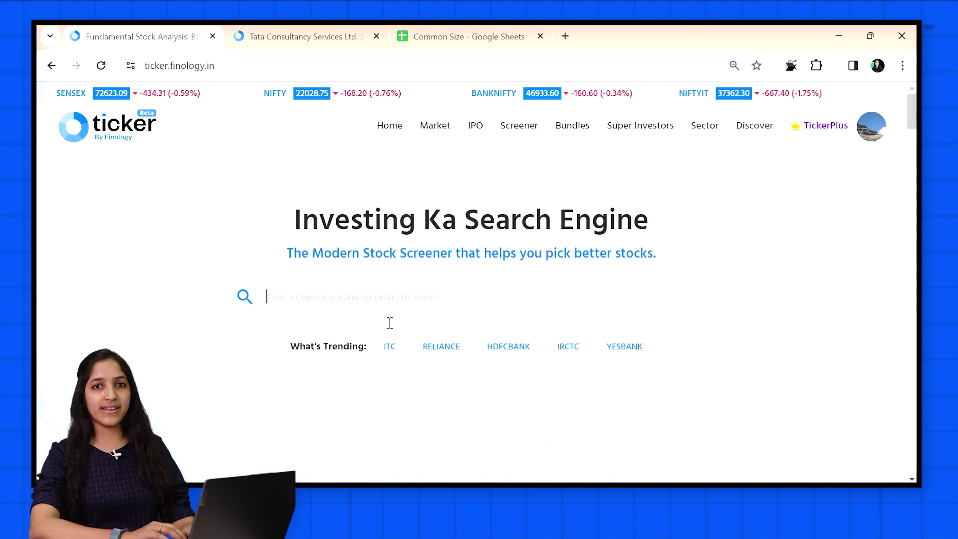
{"action": "type", "text": "tcs"}
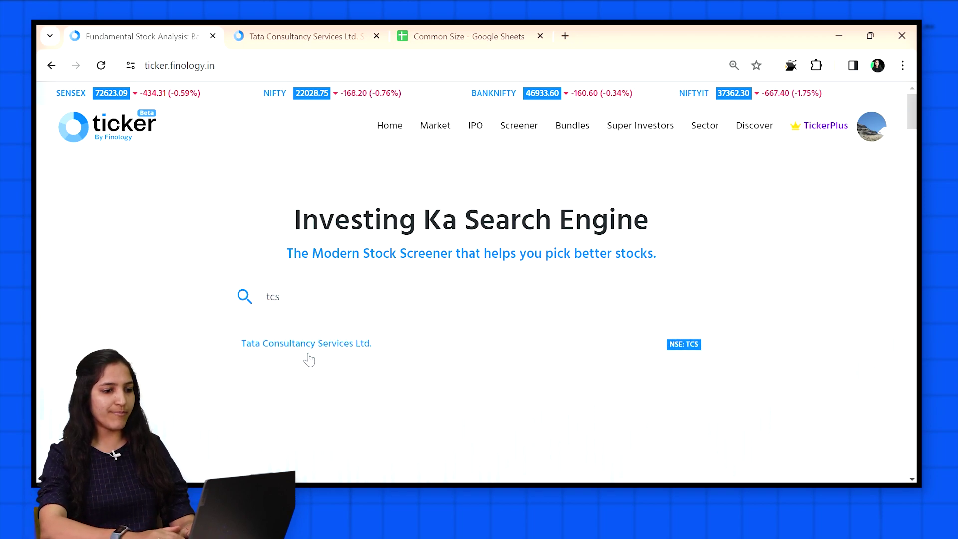
{"action": "left_click", "coordinate": [308, 359], "text": "ctrl"}
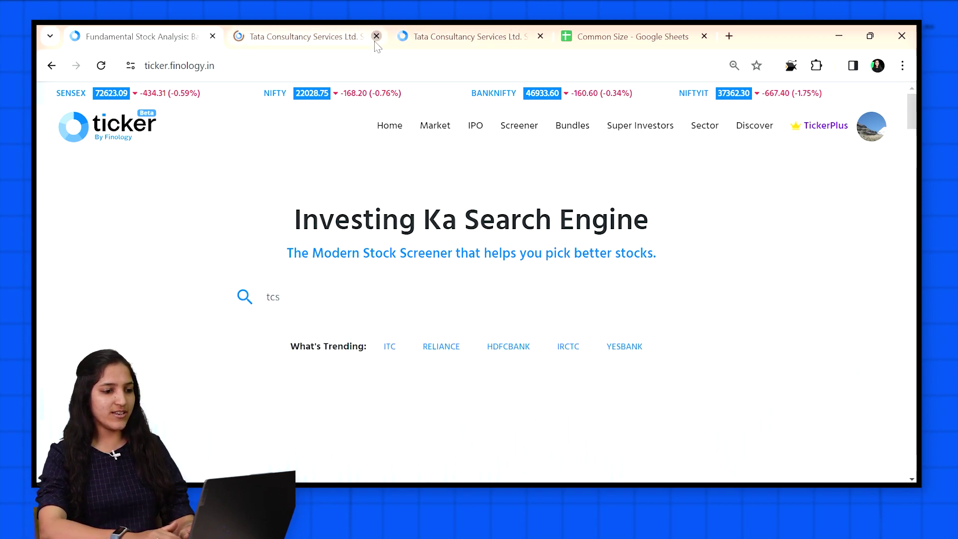
{"action": "middle_click", "coordinate": [318, 29]}
{"action": "left_click", "coordinate": [318, 29]}
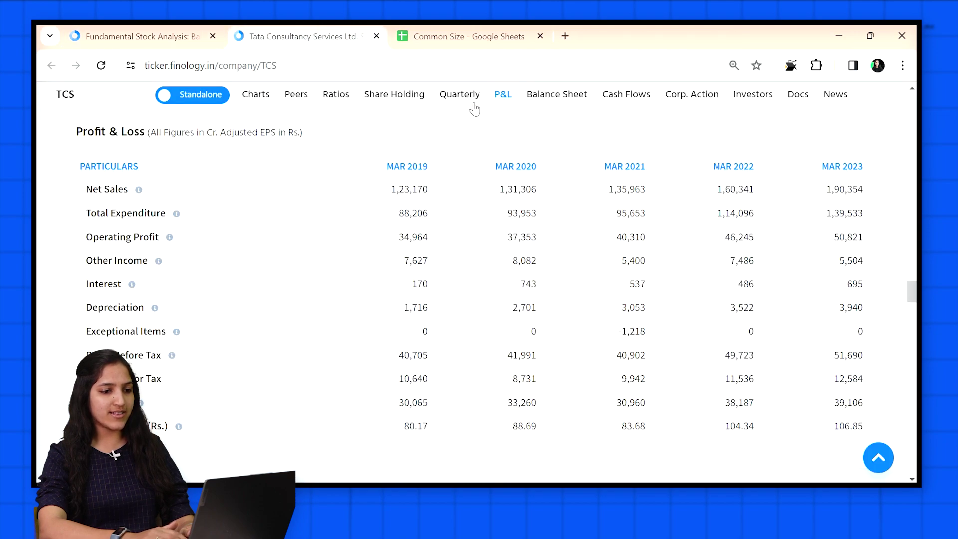
Show TCS's Profit & Loss table for Mar 2019–Mar 2023 and select the whole table.
{"action": "scroll", "coordinate": [490, 105], "scroll_direction": "up", "scroll_amount": 3}
{"action": "left_click", "coordinate": [506, 100]}
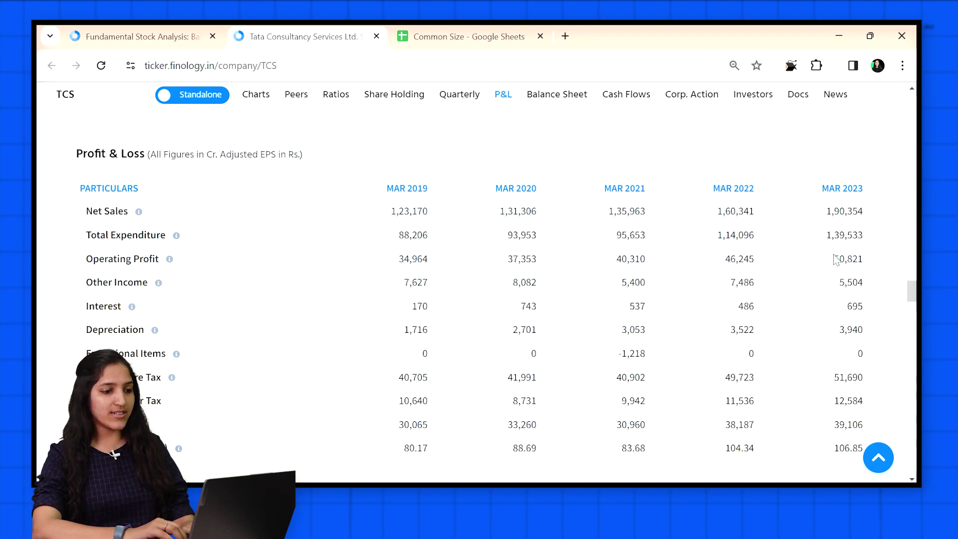
{"action": "scroll", "coordinate": [796, 258], "scroll_direction": "down", "scroll_amount": 3}
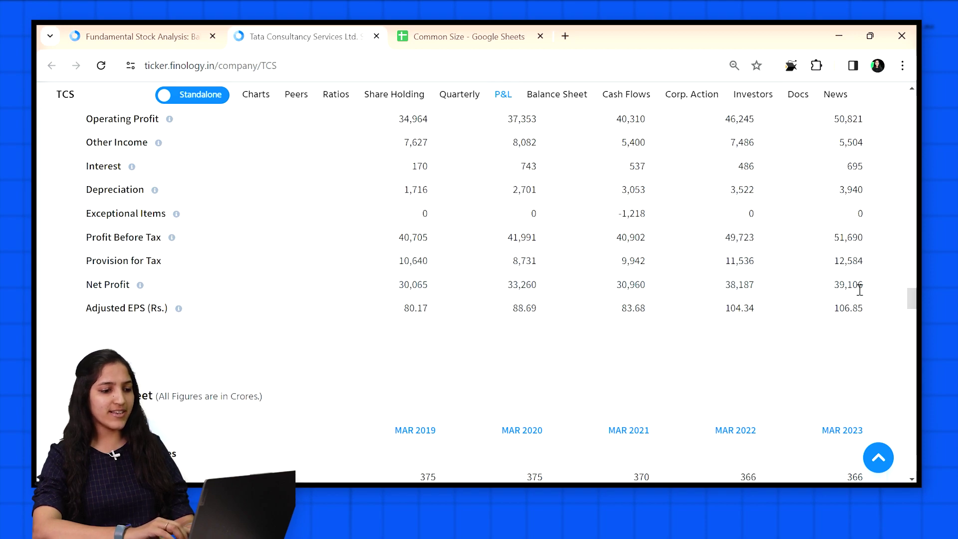
{"action": "scroll", "coordinate": [860, 290], "scroll_direction": "up", "scroll_amount": 2}
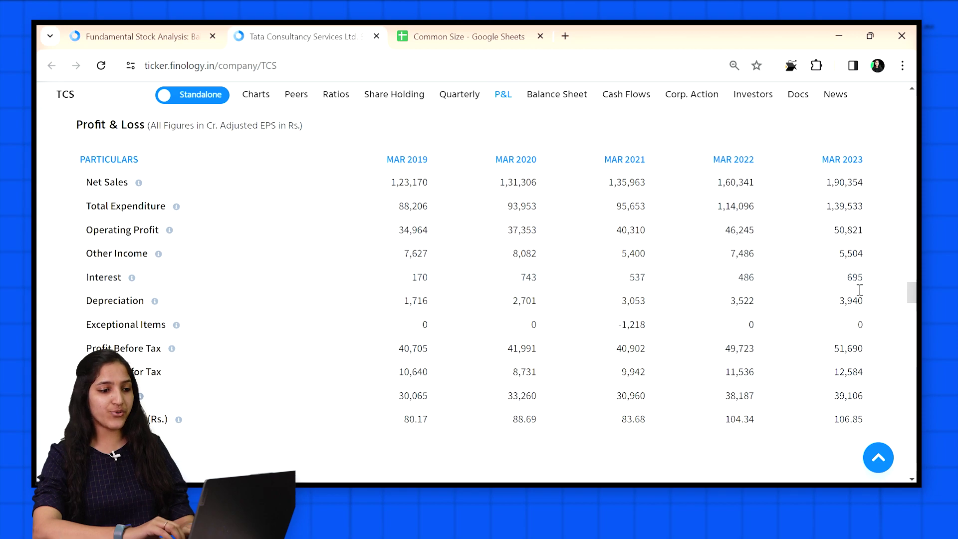
{"action": "scroll", "coordinate": [860, 289], "scroll_direction": "up", "scroll_amount": 1}
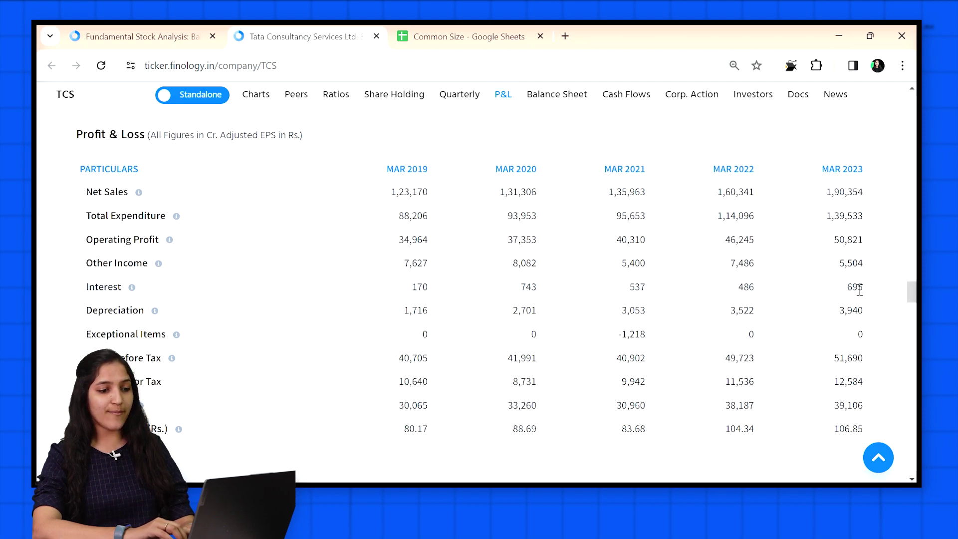
{"action": "scroll", "coordinate": [860, 289], "scroll_direction": "down", "scroll_amount": 2}
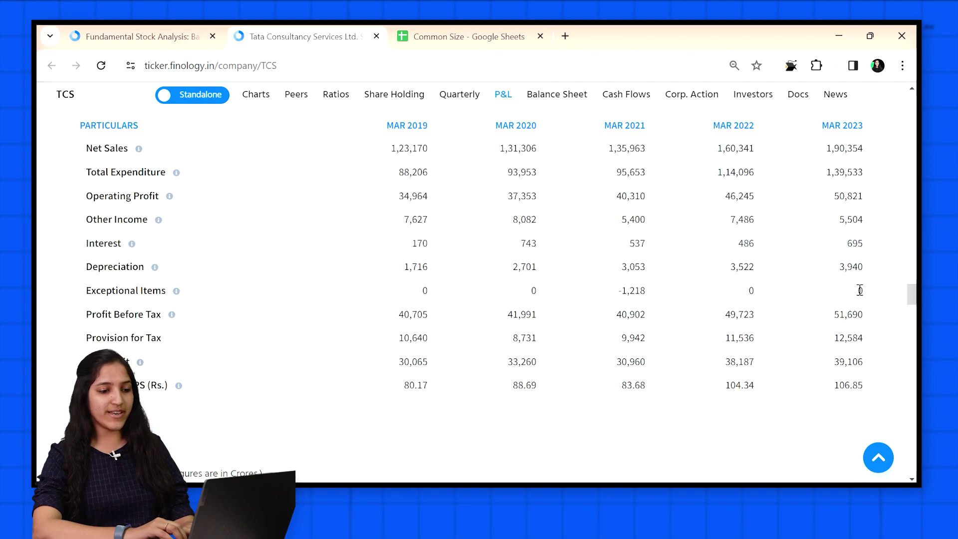
{"action": "scroll", "coordinate": [859, 290], "scroll_direction": "up", "scroll_amount": 1}
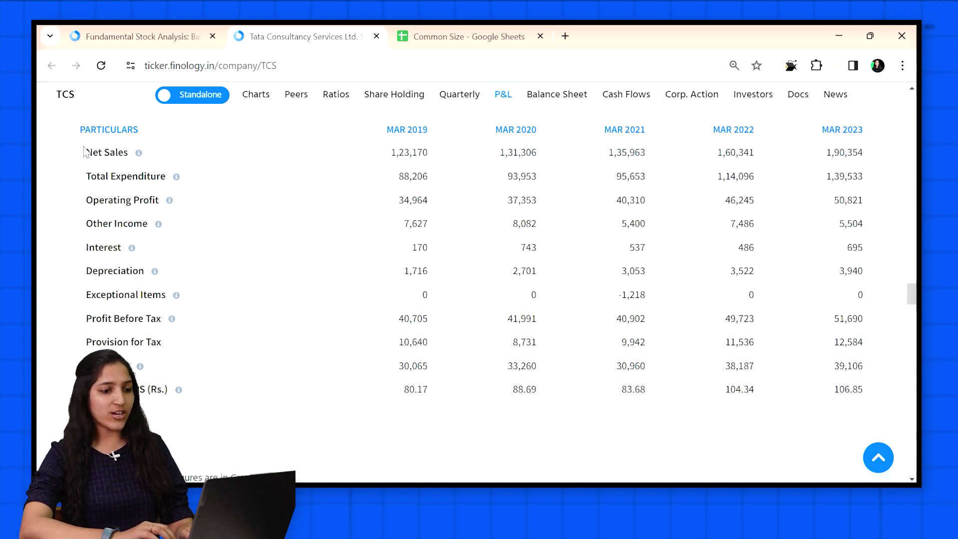
{"action": "left_click_drag", "start_coordinate": [83, 150], "coordinate": [872, 388]}
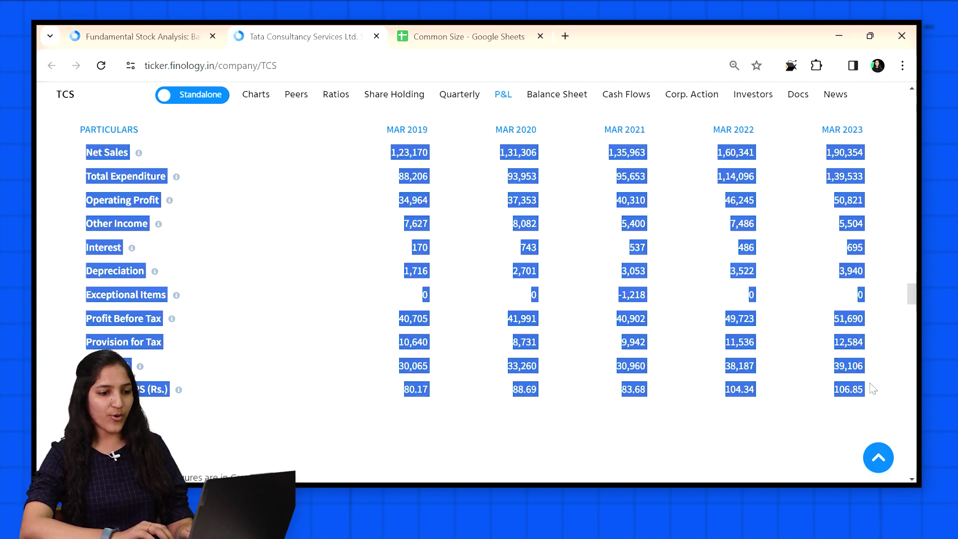
Return to the Common Size spreadsheet in Google Sheets.
{"action": "left_click", "coordinate": [886, 361]}
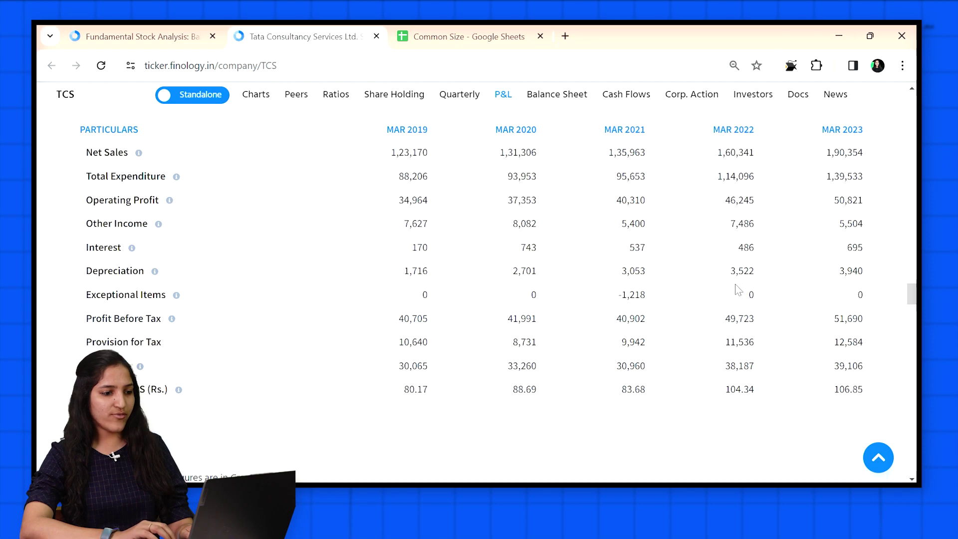
{"action": "left_click", "coordinate": [444, 31]}
{"action": "left_click", "coordinate": [133, 227]}
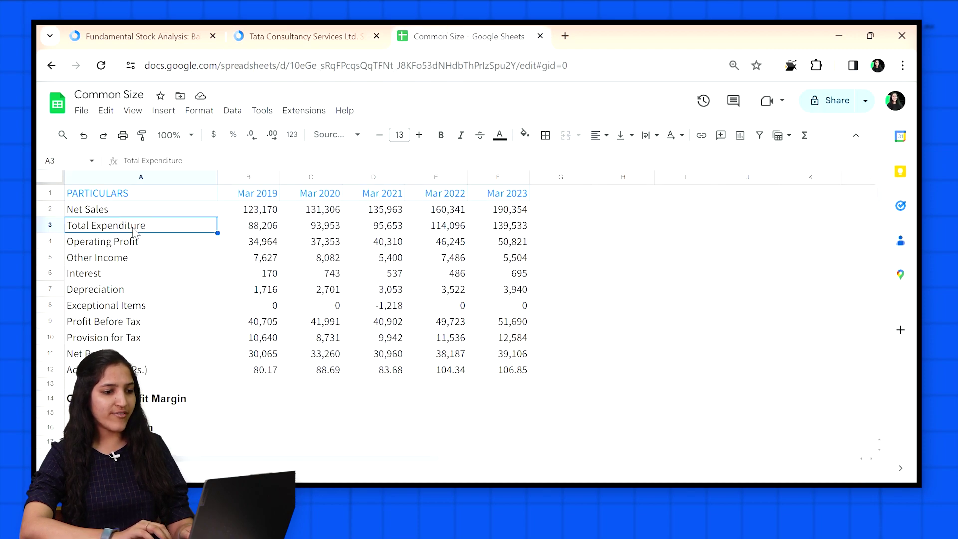
{"action": "scroll", "coordinate": [135, 232], "scroll_direction": "down", "scroll_amount": 1}
{"action": "scroll", "coordinate": [134, 233], "scroll_direction": "up", "scroll_amount": 1}
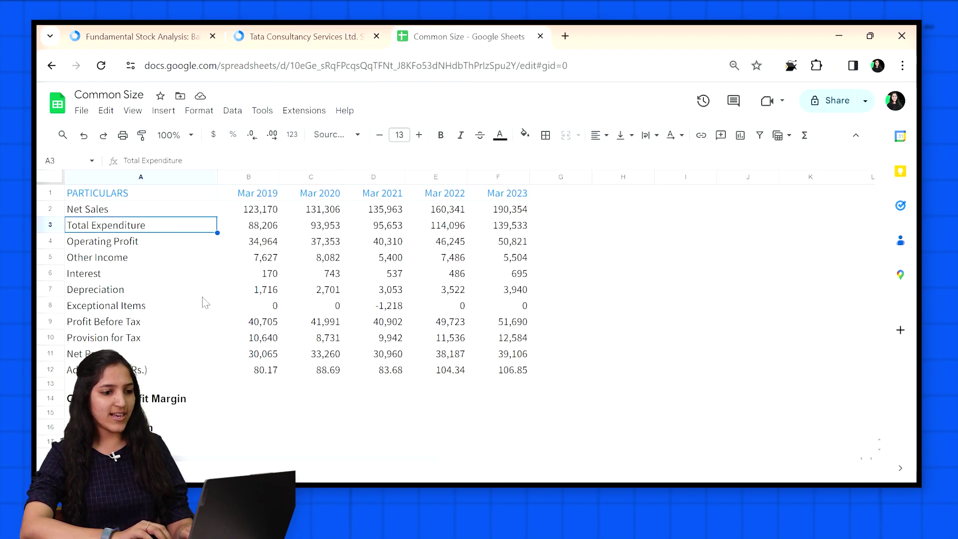
Fill row 14 (B14:F14) with Operating Profit divided by Net Sales, formatted as percentages.
{"action": "left_click", "coordinate": [239, 400]}
{"action": "type", "text": "="}
{"action": "left_click", "coordinate": [264, 243]}
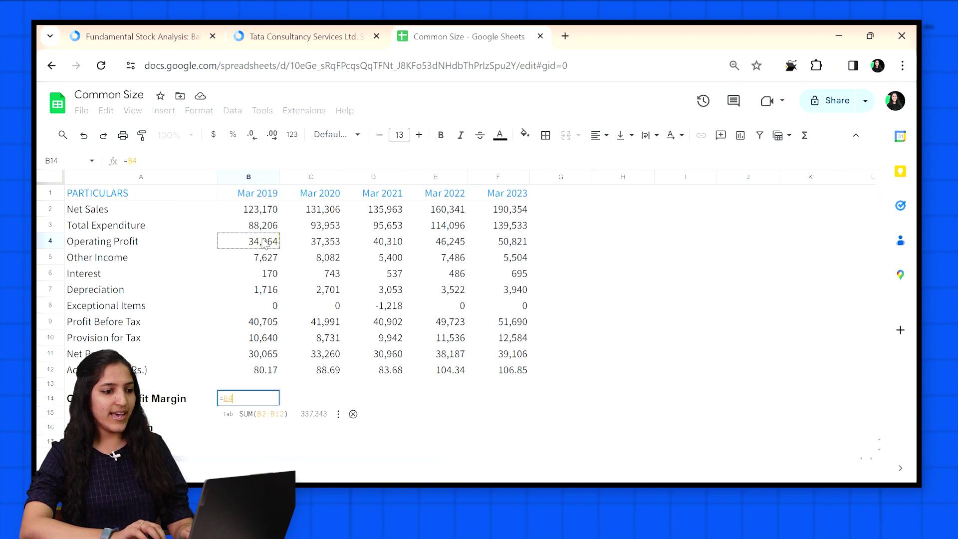
{"action": "type", "text": "/"}
{"action": "left_click", "coordinate": [267, 212]}
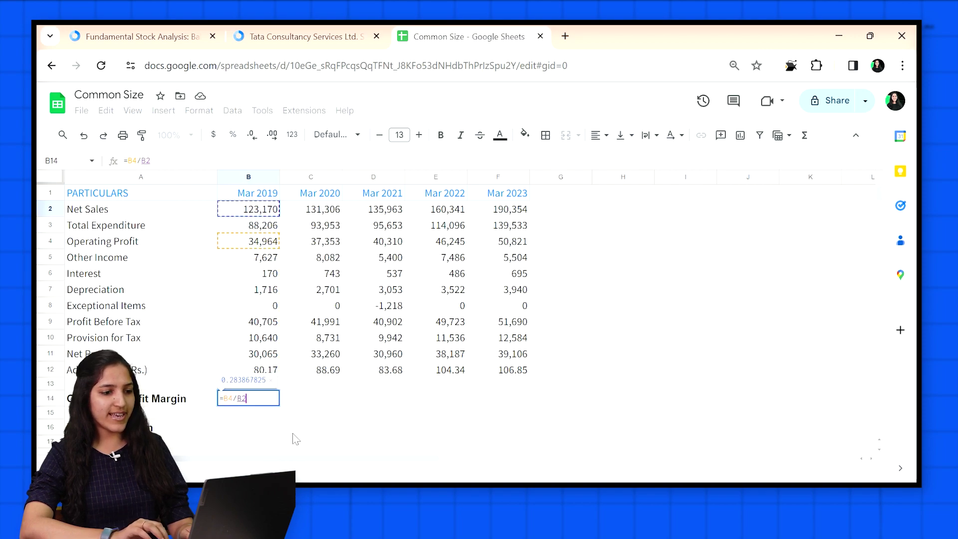
{"action": "key", "text": "Return"}
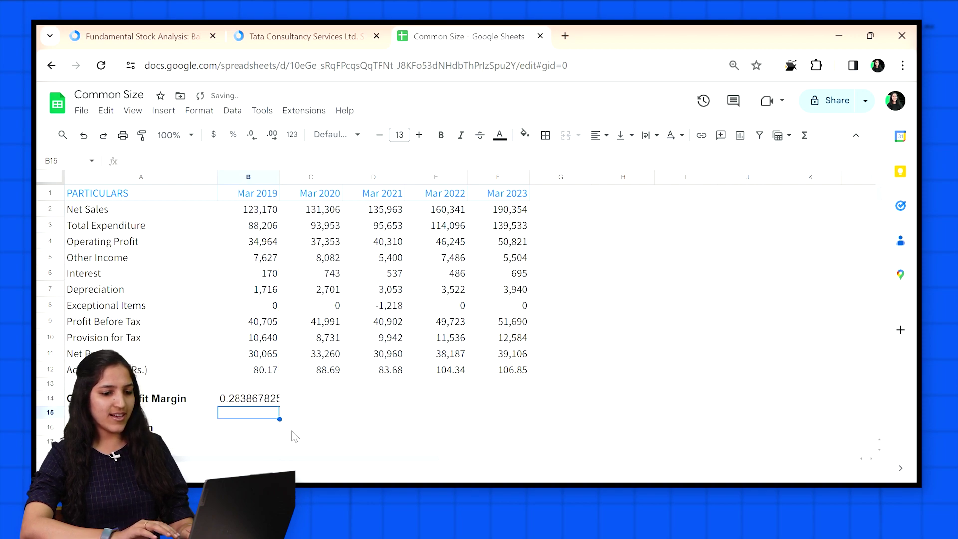
{"action": "left_click", "coordinate": [269, 398]}
{"action": "left_click_drag", "start_coordinate": [280, 406], "coordinate": [494, 399]}
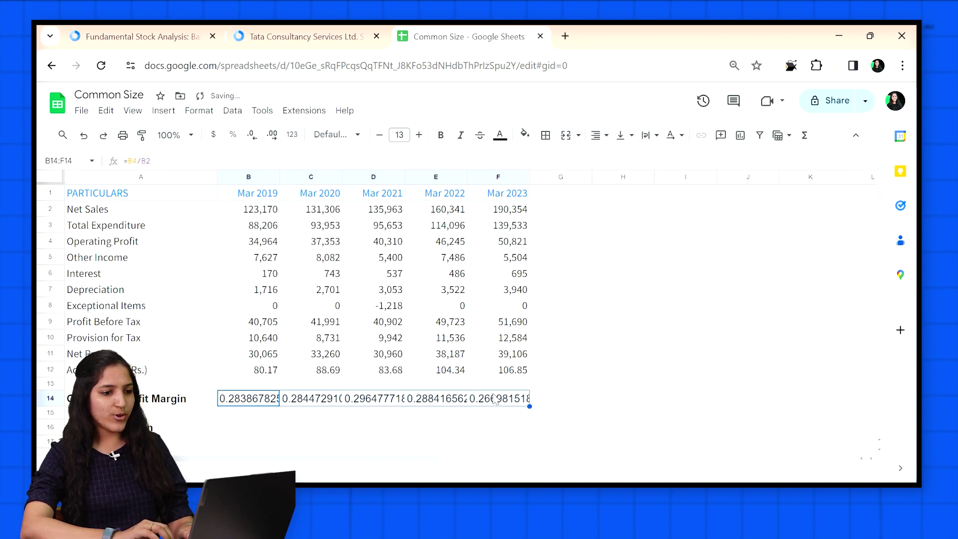
{"action": "left_click", "coordinate": [233, 135]}
Fill B16:F16 with Net Profit divided by Net Sales (=B11/B2), formatted as percentages.
{"action": "left_click", "coordinate": [237, 430]}
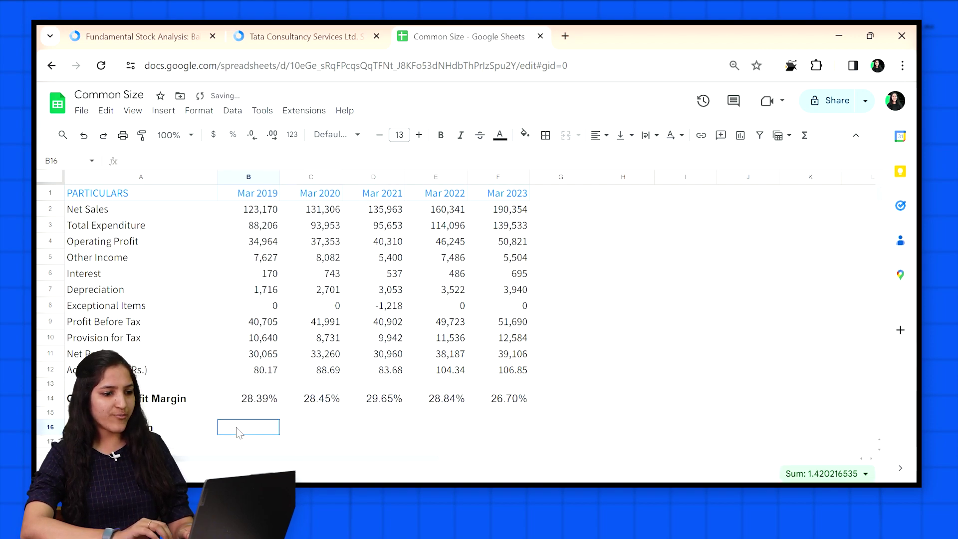
{"action": "type", "text": "="}
{"action": "left_click", "coordinate": [254, 354]}
{"action": "type", "text": "/"}
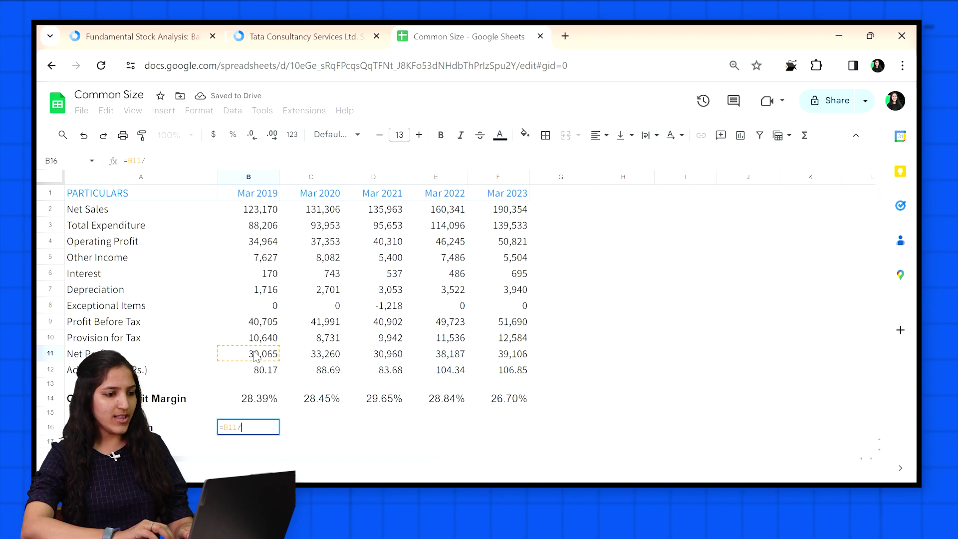
{"action": "left_click", "coordinate": [254, 210]}
{"action": "key", "text": "Return"}
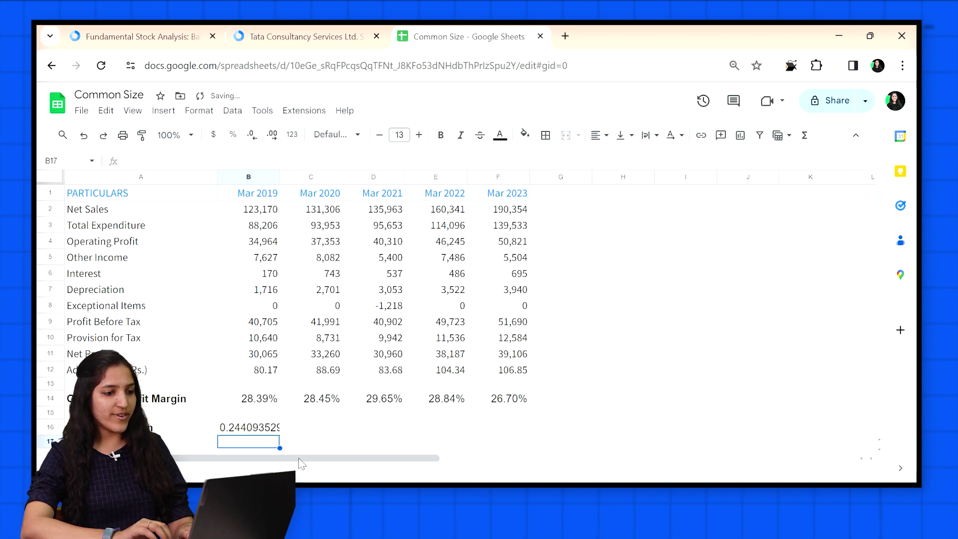
{"action": "left_click", "coordinate": [278, 432]}
{"action": "left_click_drag", "start_coordinate": [281, 436], "coordinate": [492, 432]}
{"action": "key", "text": "ctrl+z"}
{"action": "left_click", "coordinate": [271, 432]}
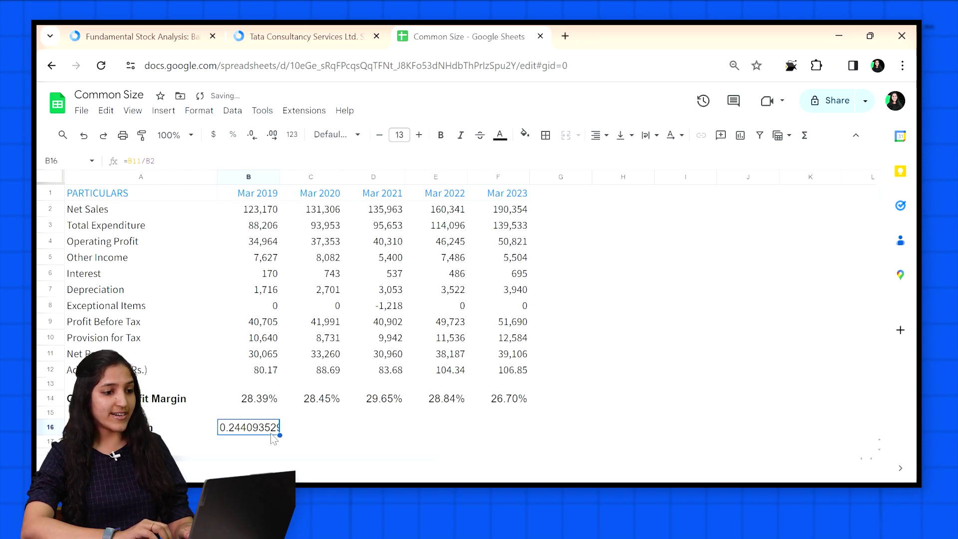
{"action": "left_click_drag", "start_coordinate": [280, 435], "coordinate": [514, 443]}
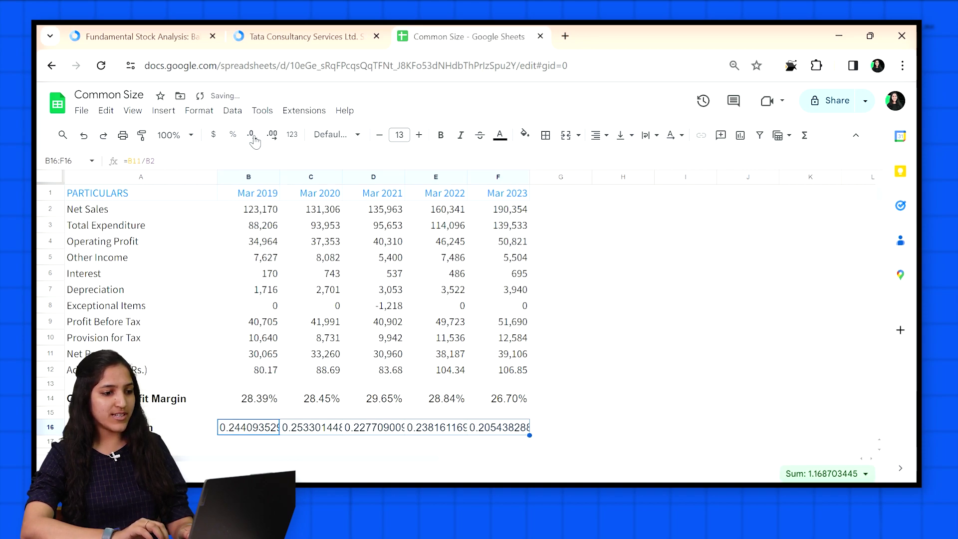
{"action": "left_click", "coordinate": [233, 135]}
{"action": "left_click", "coordinate": [605, 400]}
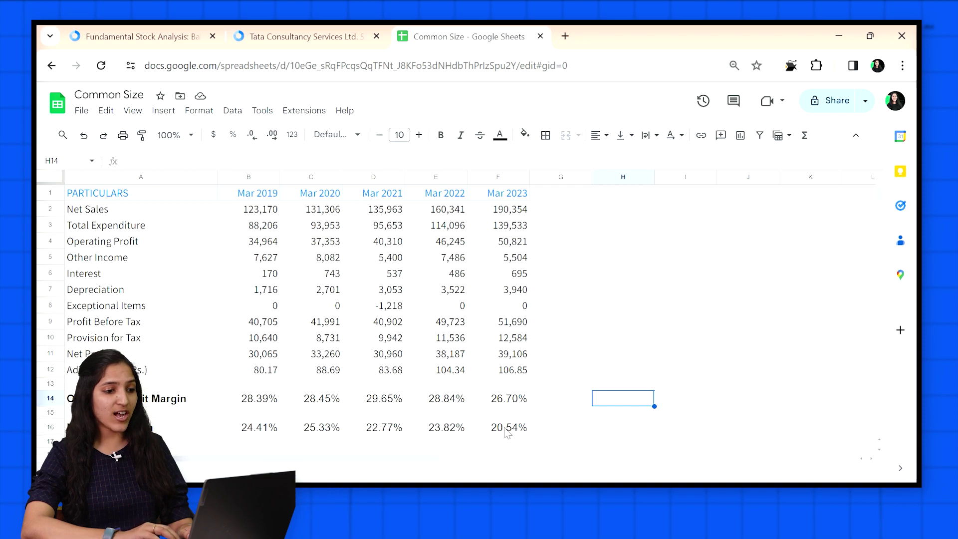
Check that cell F16 holds the formula =F11/F2.
{"action": "key", "text": "Left"}
{"action": "key", "text": "Left"}
{"action": "key", "text": "Down"}
{"action": "key", "text": "Down"}
{"action": "key", "text": "F2"}
{"action": "key", "text": "Return"}
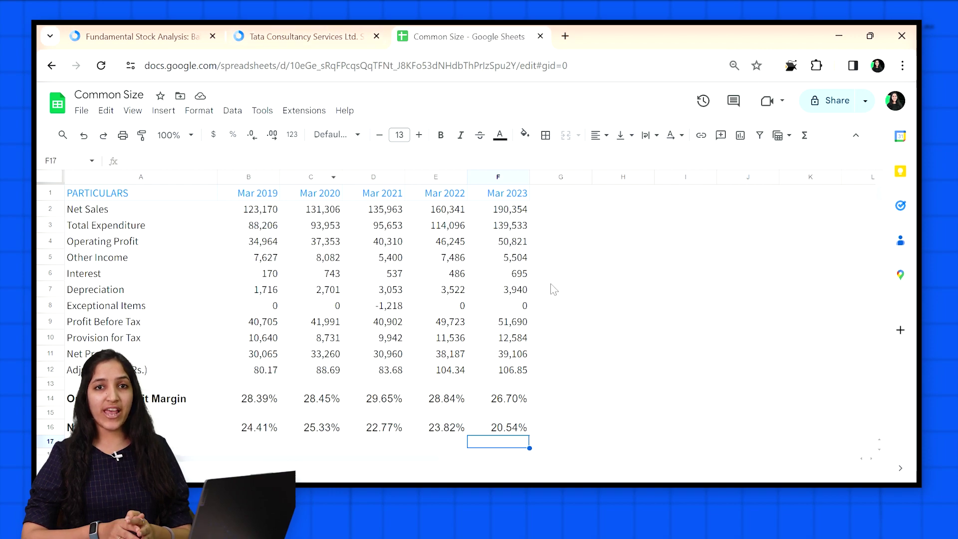
Show TCS's P&L table with percentage-of-sales figures, net profit from 24.41% to 20.54%.
{"action": "left_click", "coordinate": [339, 31]}
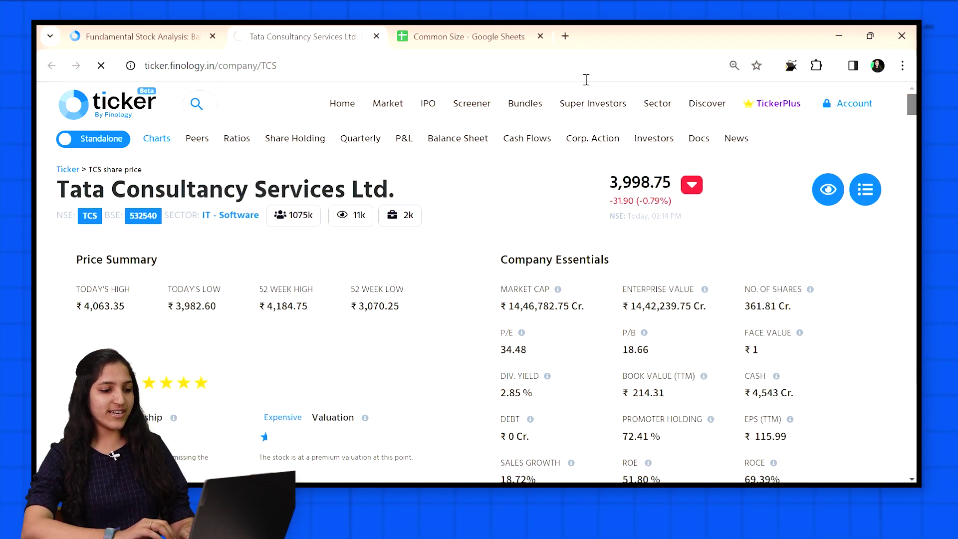
{"action": "left_click", "coordinate": [405, 141]}
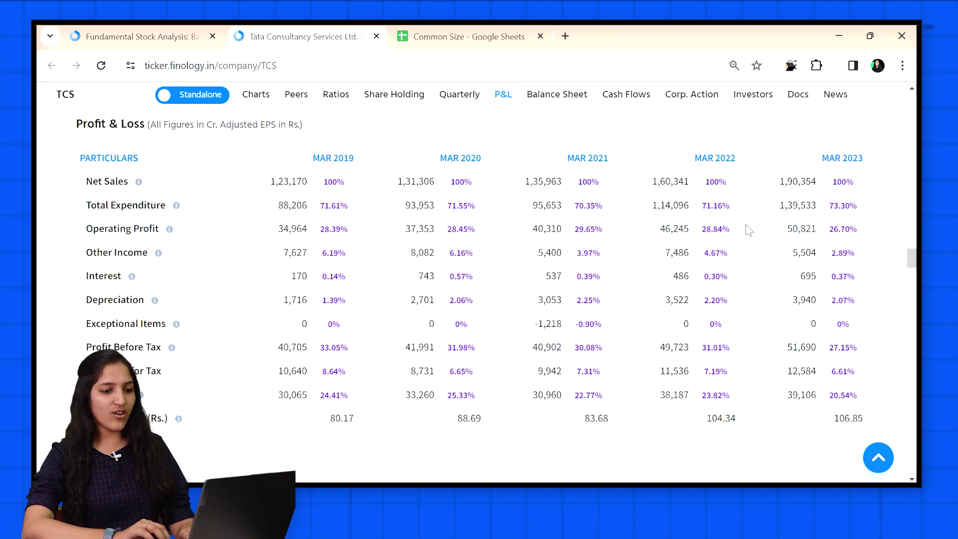
Look through TCS's common-size Balance Sheet, then go back to the top of the company page.
{"action": "scroll", "coordinate": [753, 230], "scroll_direction": "up", "scroll_amount": 10}
{"action": "scroll", "coordinate": [748, 230], "scroll_direction": "down", "scroll_amount": 15}
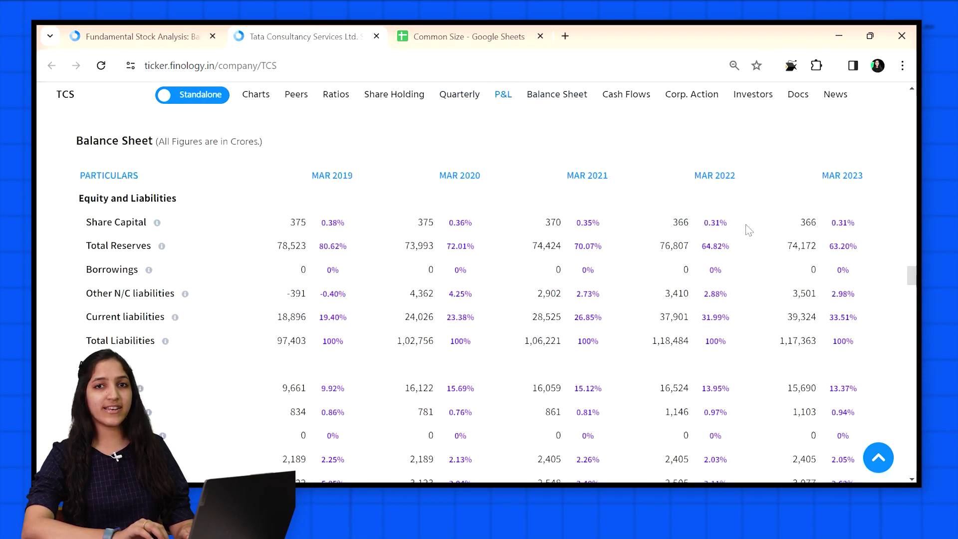
{"action": "scroll", "coordinate": [657, 236], "scroll_direction": "down", "scroll_amount": 3}
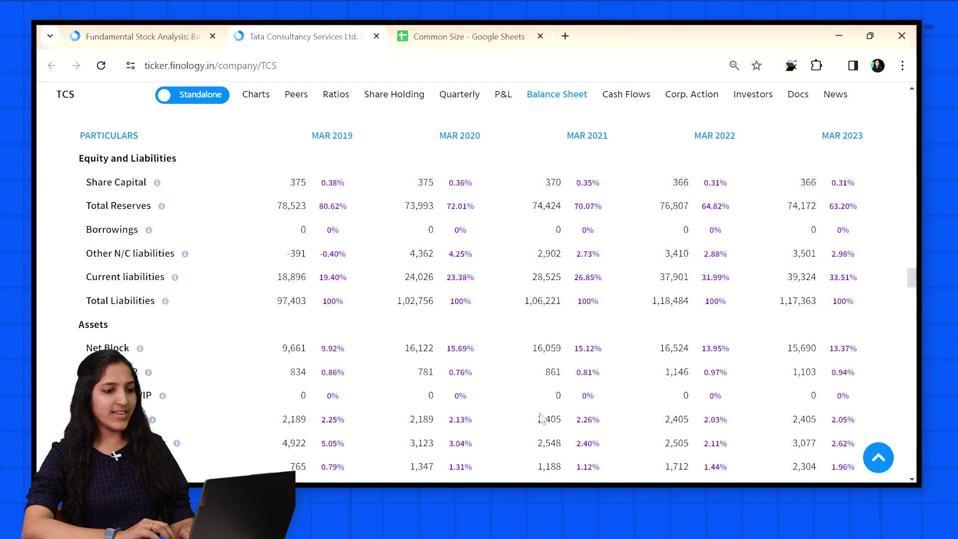
{"action": "scroll", "coordinate": [818, 242], "scroll_direction": "down", "scroll_amount": 1}
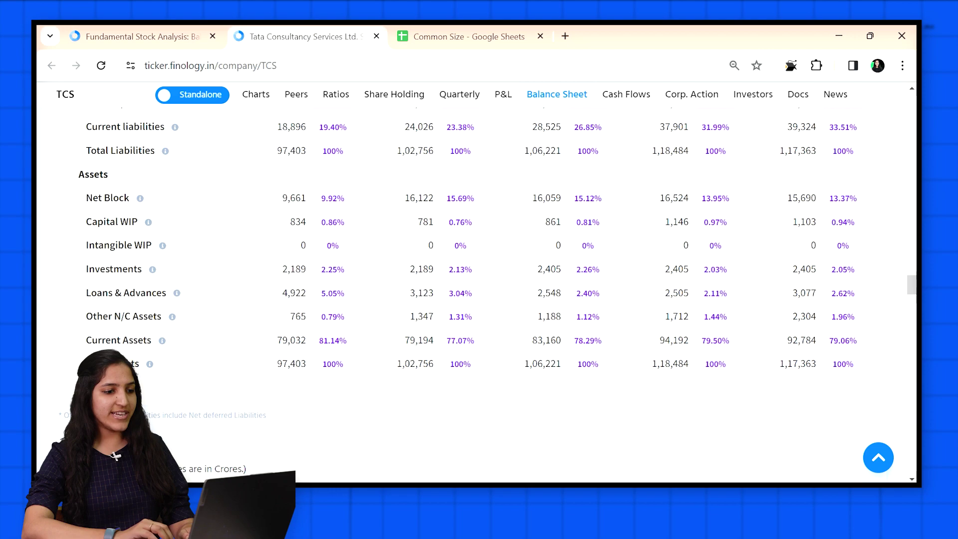
{"action": "scroll", "coordinate": [259, 367], "scroll_direction": "up", "scroll_amount": 3}
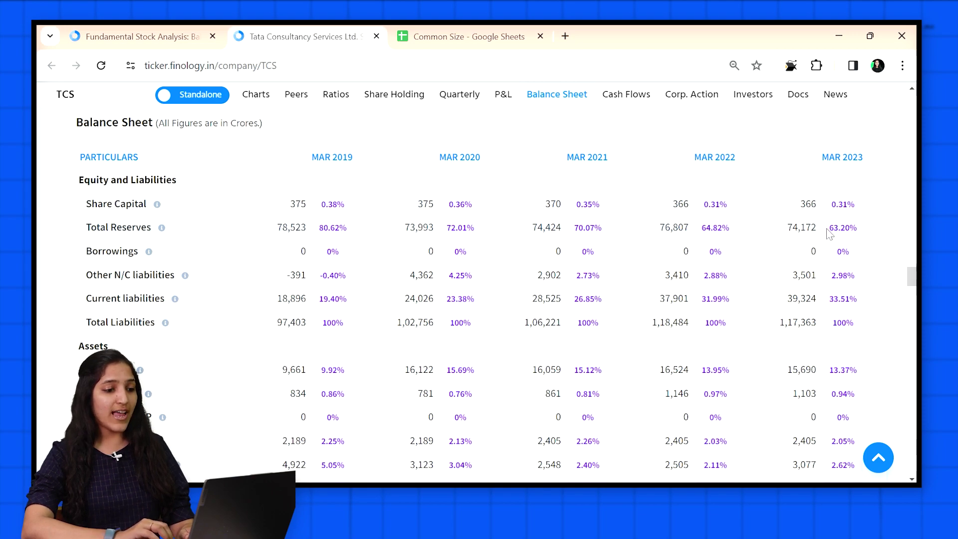
{"action": "scroll", "coordinate": [830, 235], "scroll_direction": "down", "scroll_amount": 3}
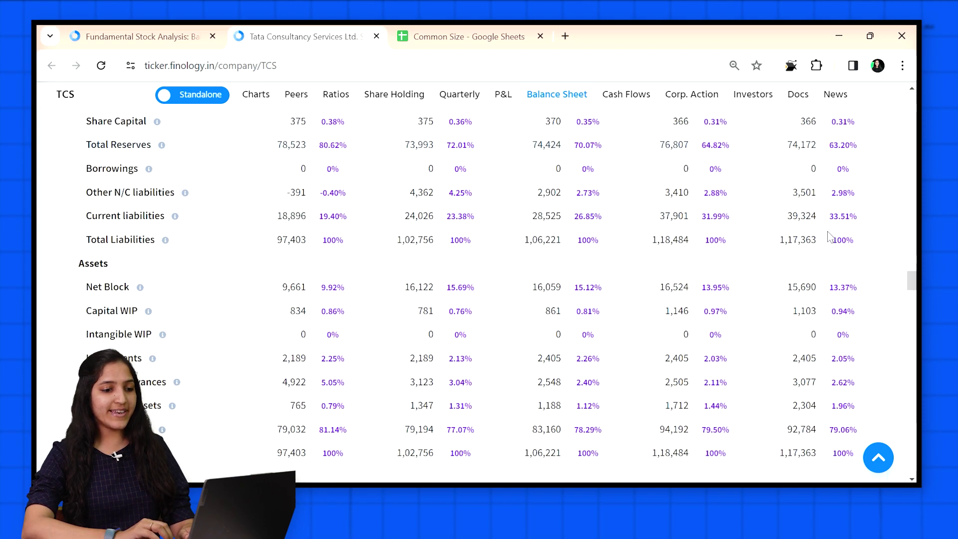
{"action": "scroll", "coordinate": [830, 236], "scroll_direction": "up", "scroll_amount": 5}
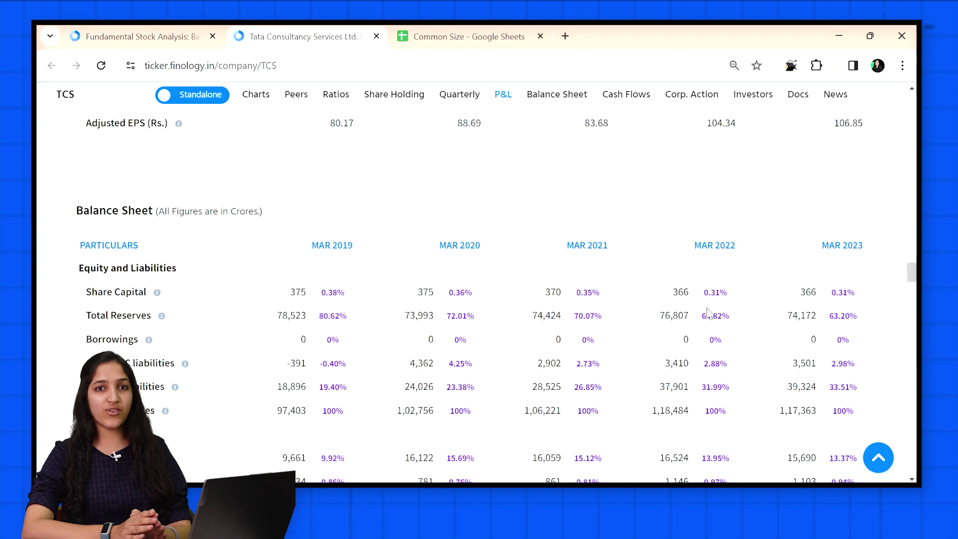
{"action": "left_click", "coordinate": [887, 463]}
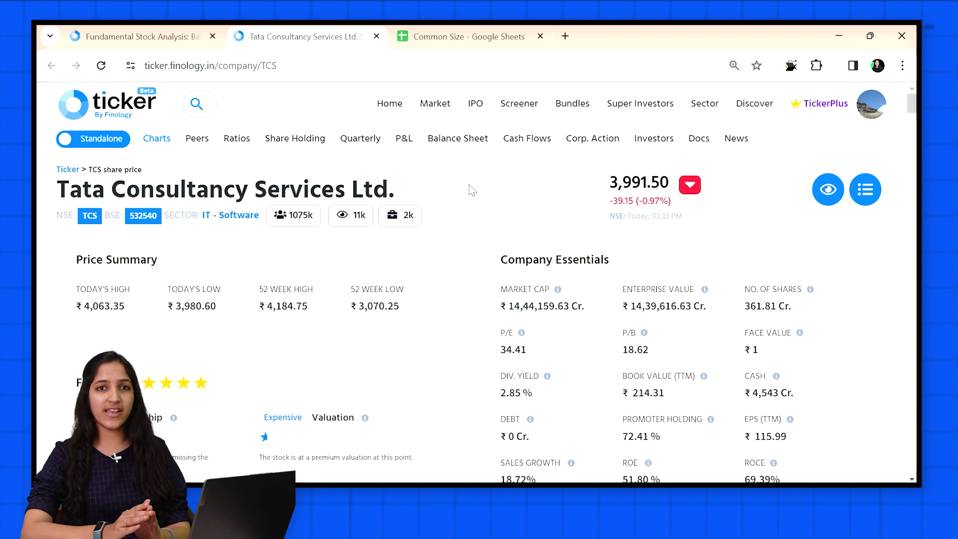
Open HCL Tech.'s company page in a new tab from TCS's Peer Comparison table.
{"action": "left_click", "coordinate": [196, 145]}
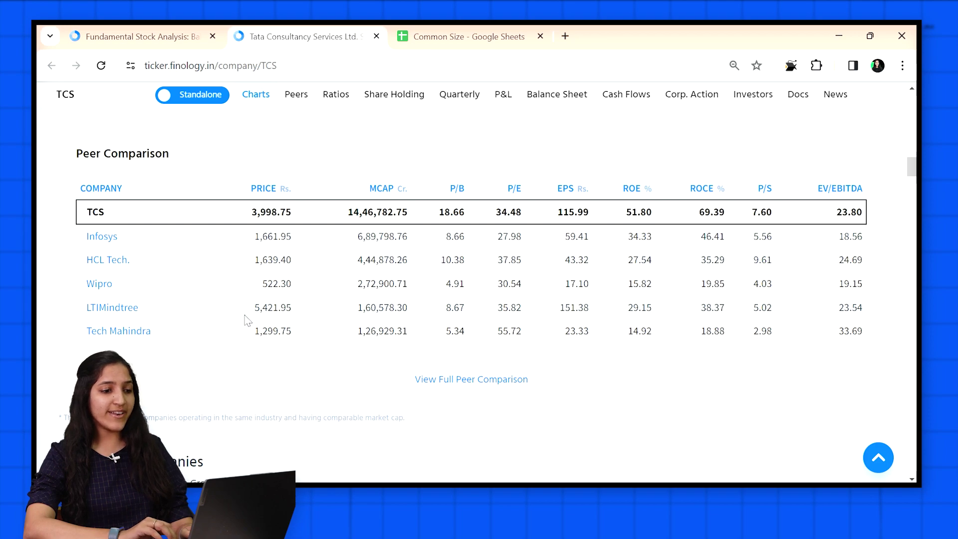
{"action": "left_click", "coordinate": [119, 258], "text": "ctrl"}
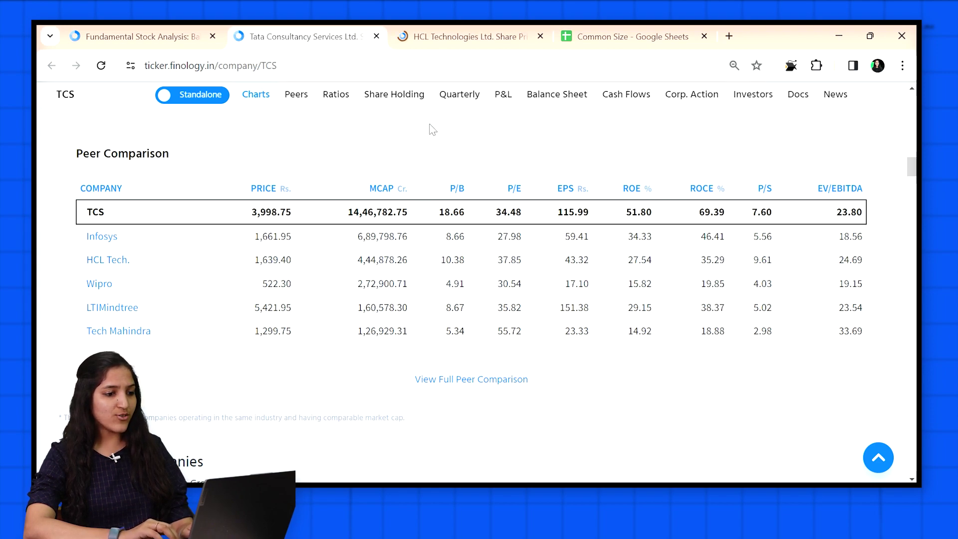
Show quarterly results on both the TCS and HCL Tech. tabs and flip between them, ending on TCS.
{"action": "left_click", "coordinate": [456, 96]}
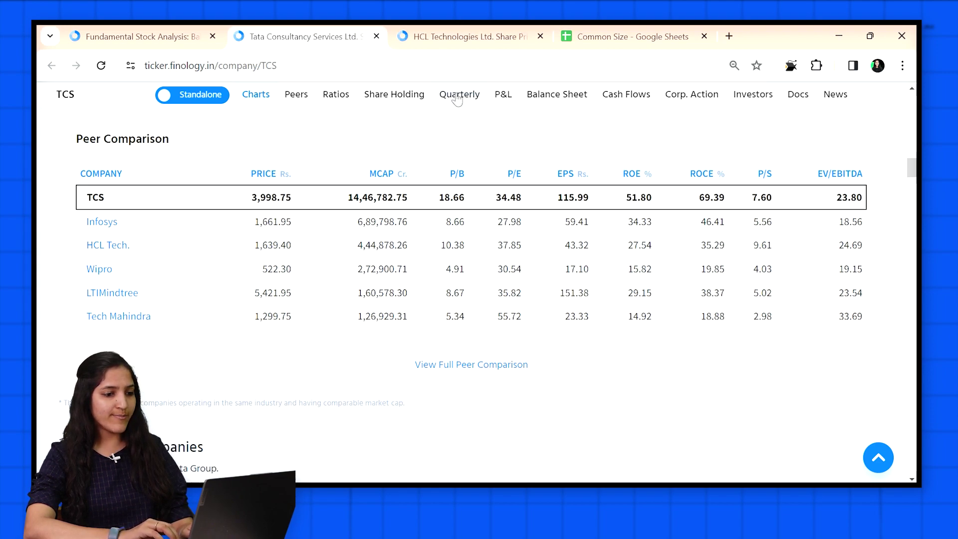
{"action": "left_click", "coordinate": [456, 31]}
{"action": "left_click", "coordinate": [361, 144]}
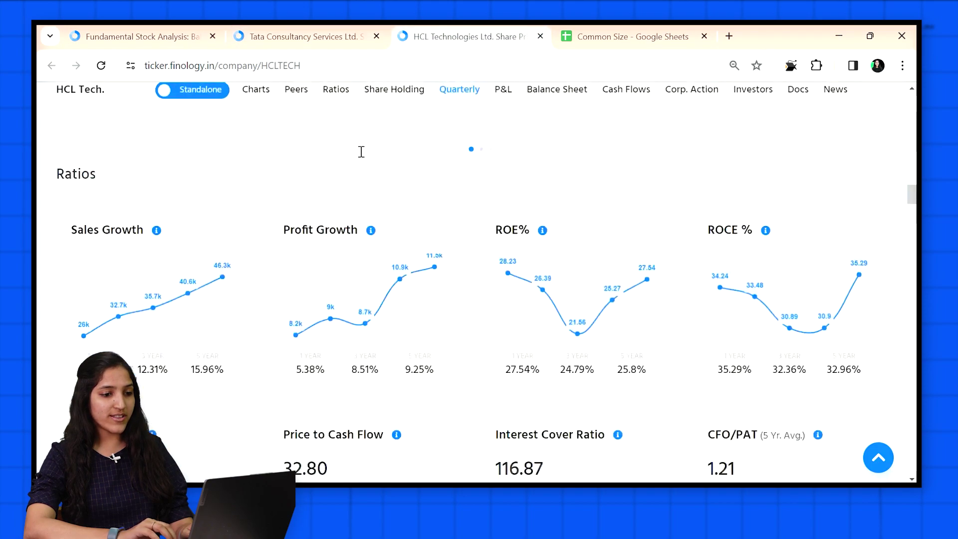
{"action": "left_click", "coordinate": [343, 30]}
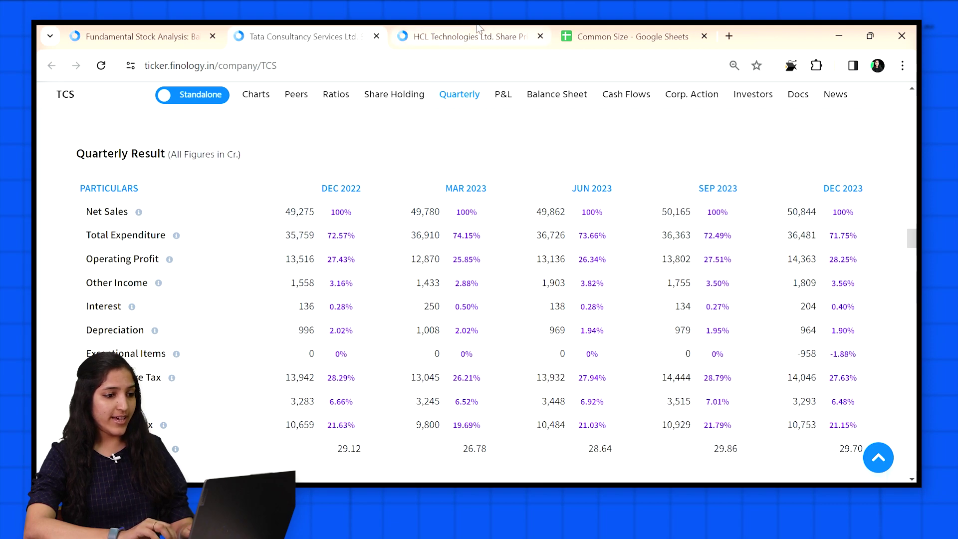
{"action": "key", "text": "ctrl+Tab"}
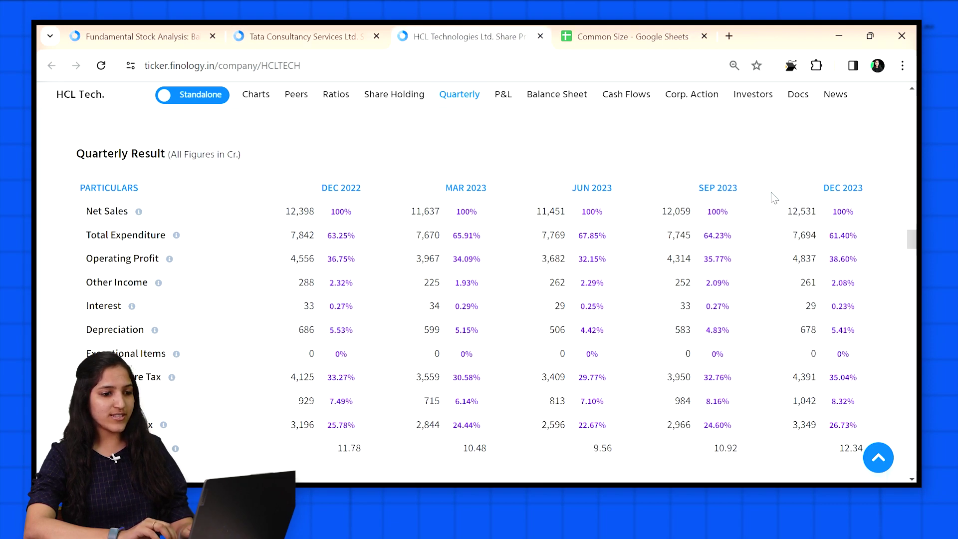
{"action": "left_click", "coordinate": [333, 30]}
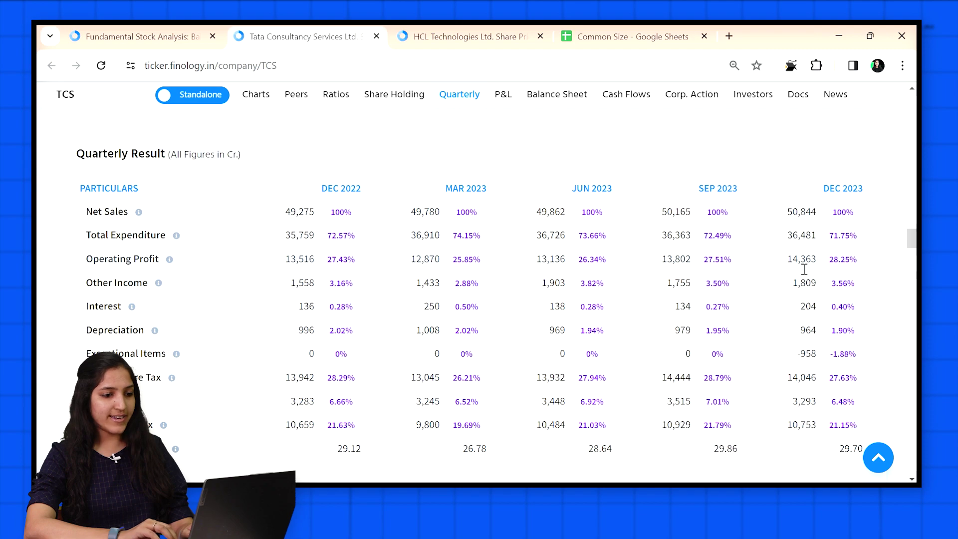
{"action": "key", "text": "ctrl+Tab"}
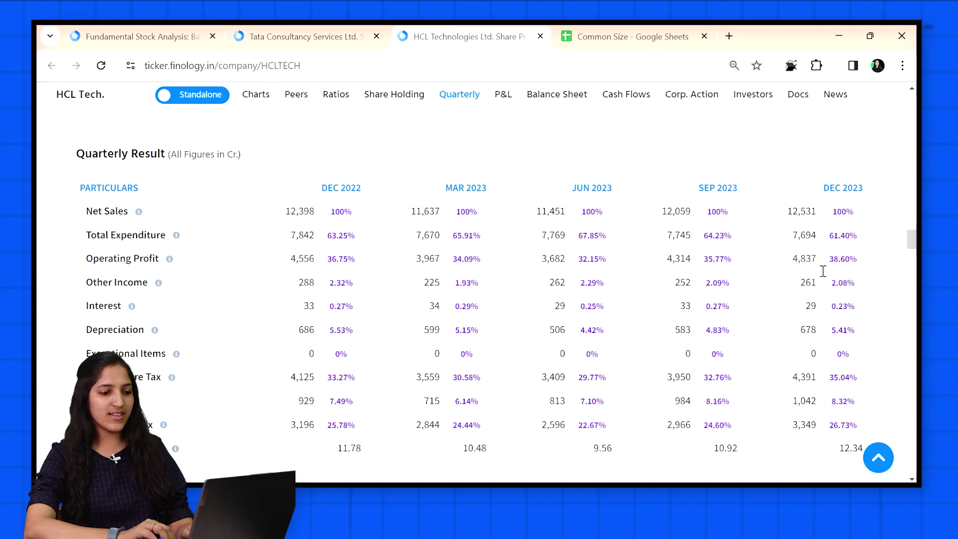
{"action": "left_click", "coordinate": [357, 26]}
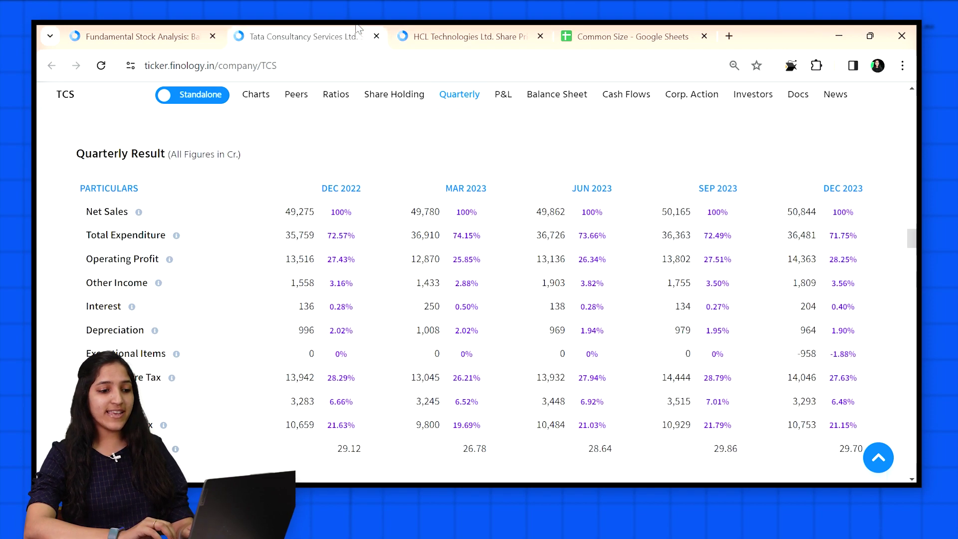
Compare the DEC 2023 Operating Profit share: TCS 28.25% versus HCL Tech. 38.60%.
{"action": "scroll", "coordinate": [652, 324], "scroll_direction": "down", "scroll_amount": 1}
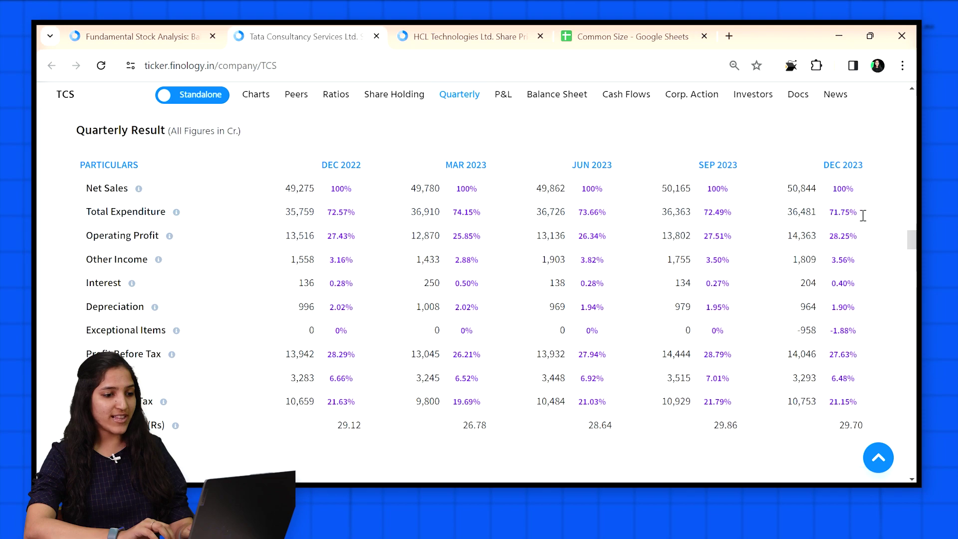
{"action": "triple_click", "coordinate": [842, 243]}
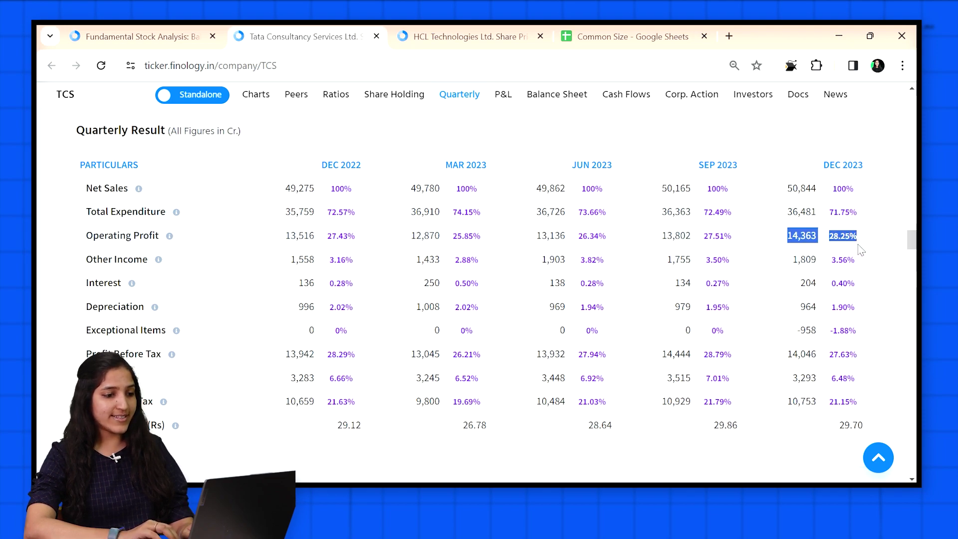
{"action": "double_click", "coordinate": [843, 239]}
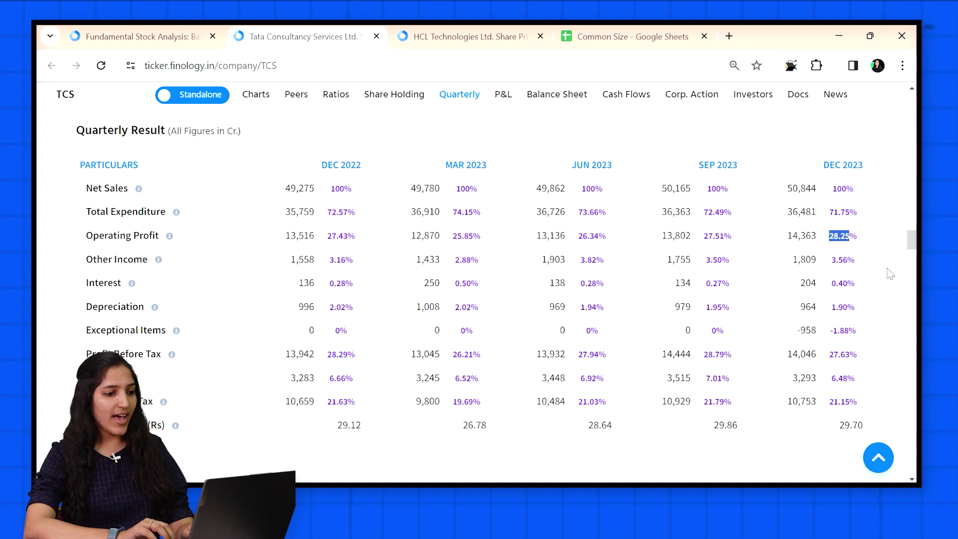
{"action": "left_click", "coordinate": [483, 29]}
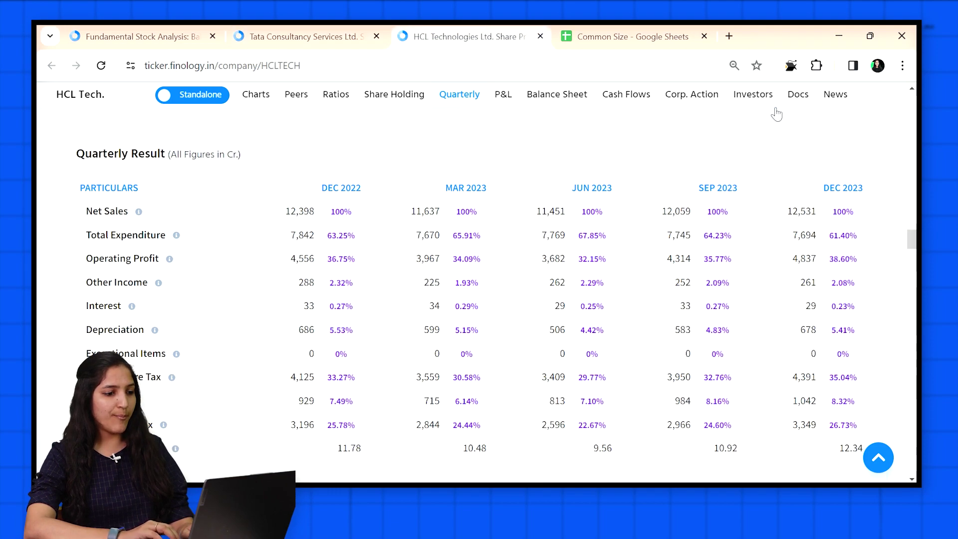
{"action": "double_click", "coordinate": [847, 266]}
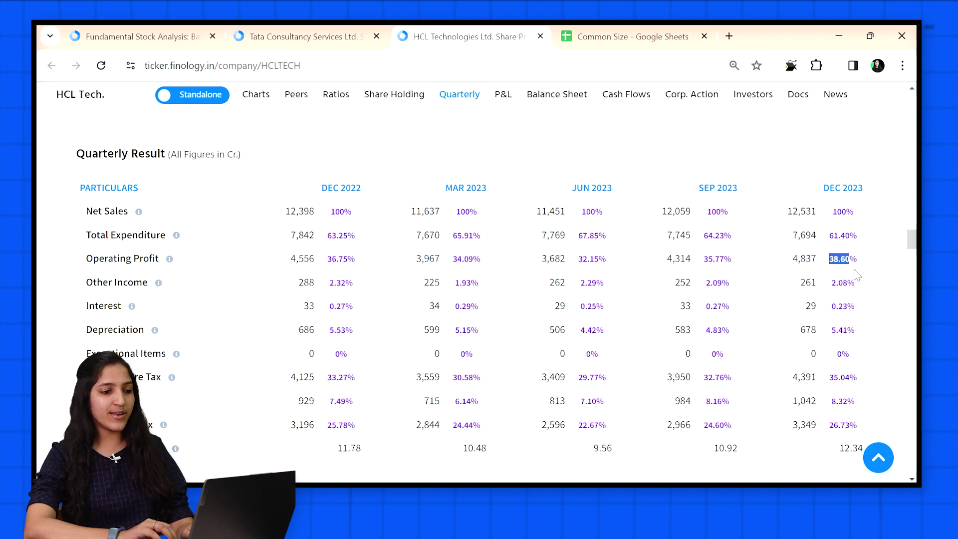
{"action": "left_click", "coordinate": [840, 261]}
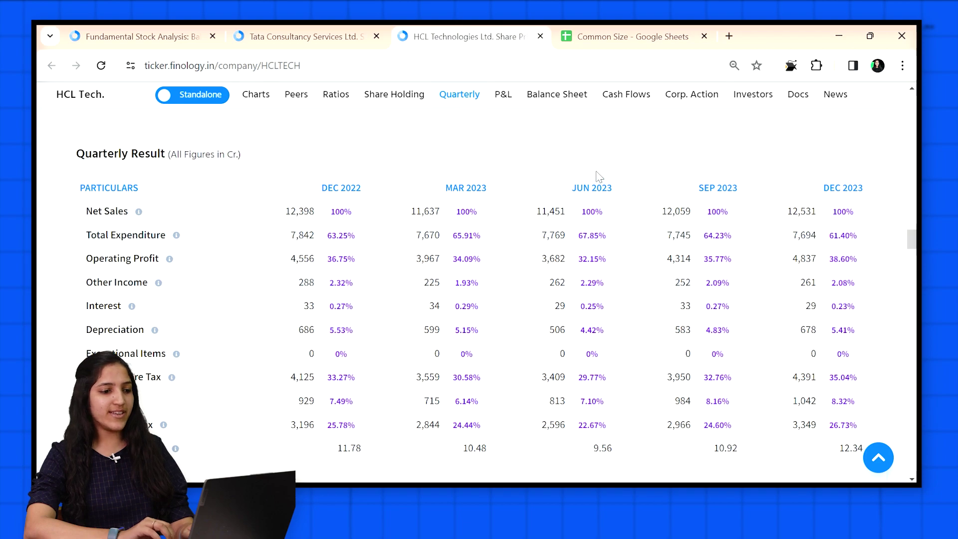
{"action": "left_click", "coordinate": [280, 33]}
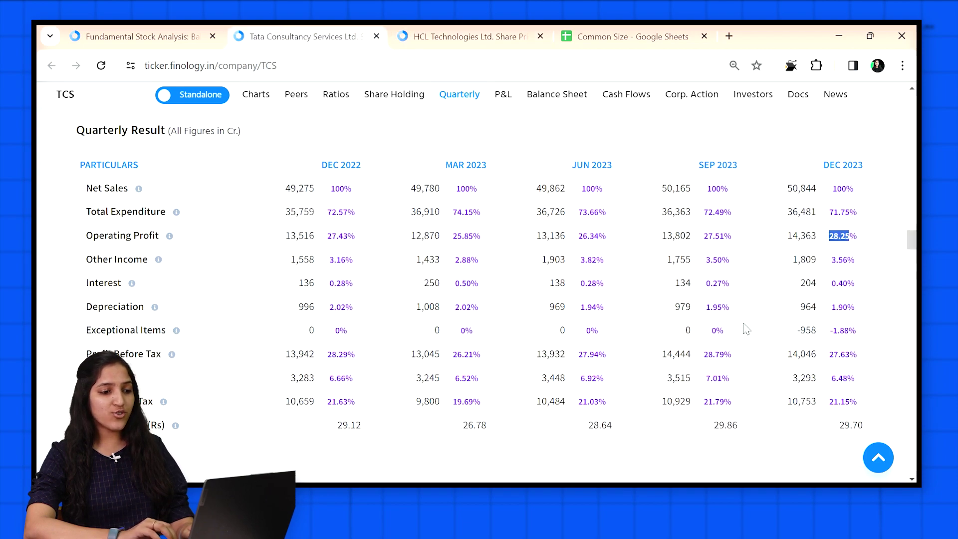
{"action": "left_click", "coordinate": [845, 289]}
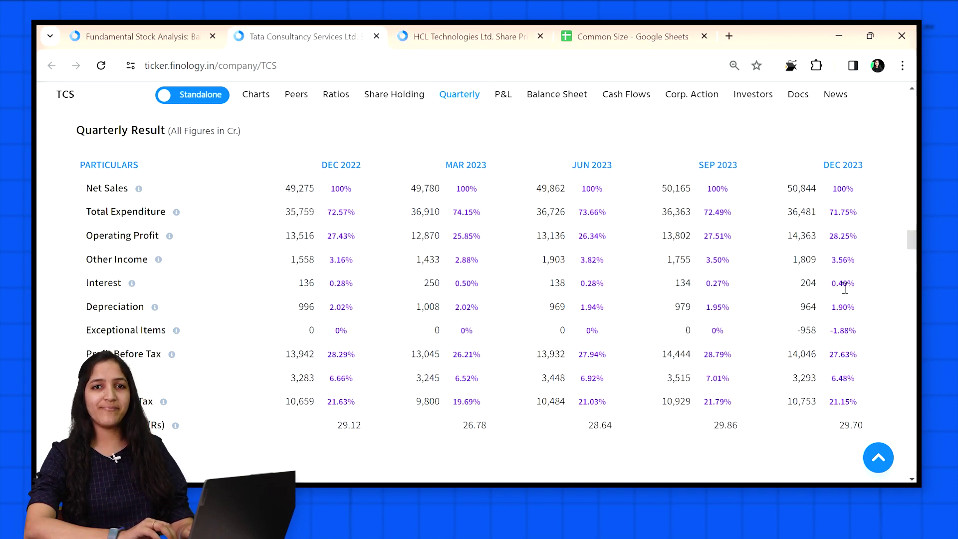
Compare the DEC 2023 Profit After Tax share, TCS 21.15% versus HCL Tech. 26.73%, ending on TCS.
{"action": "scroll", "coordinate": [844, 288], "scroll_direction": "down", "scroll_amount": 3}
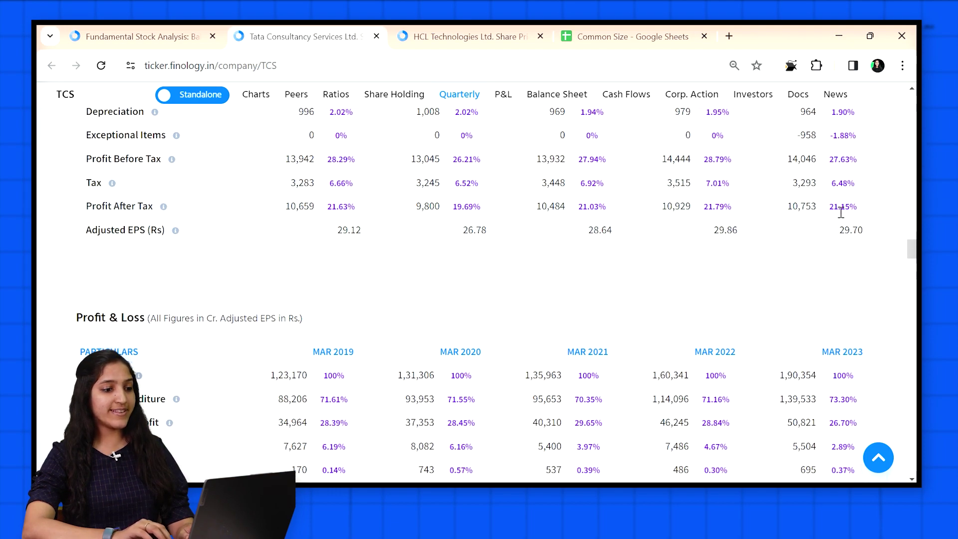
{"action": "double_click", "coordinate": [841, 209]}
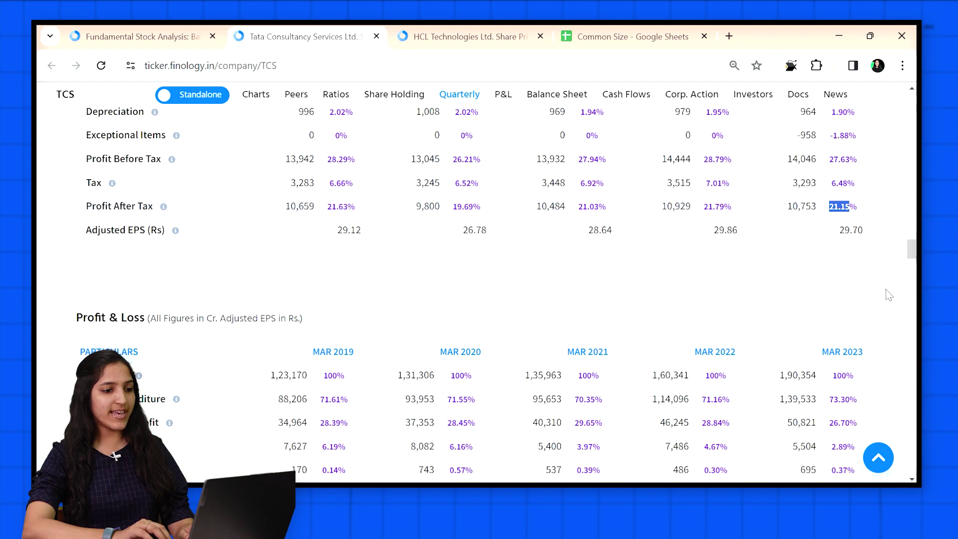
{"action": "left_click", "coordinate": [427, 30]}
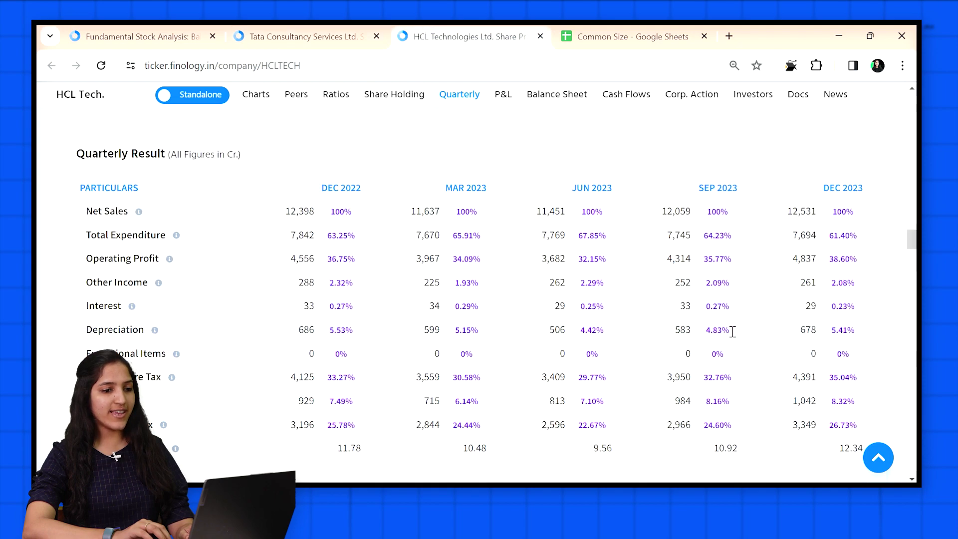
{"action": "scroll", "coordinate": [734, 329], "scroll_direction": "down", "scroll_amount": 3}
{"action": "double_click", "coordinate": [844, 259]}
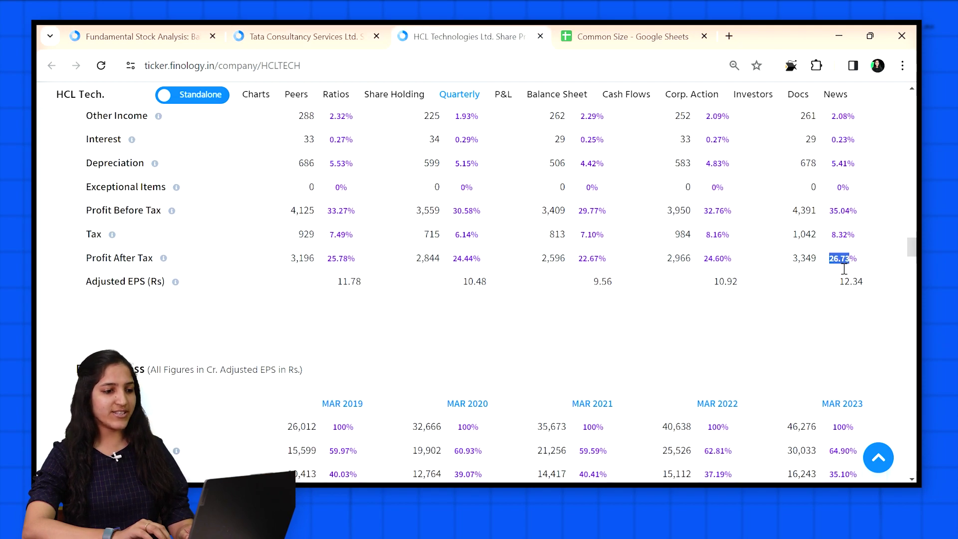
{"action": "left_click", "coordinate": [841, 302]}
{"action": "left_click", "coordinate": [310, 31]}
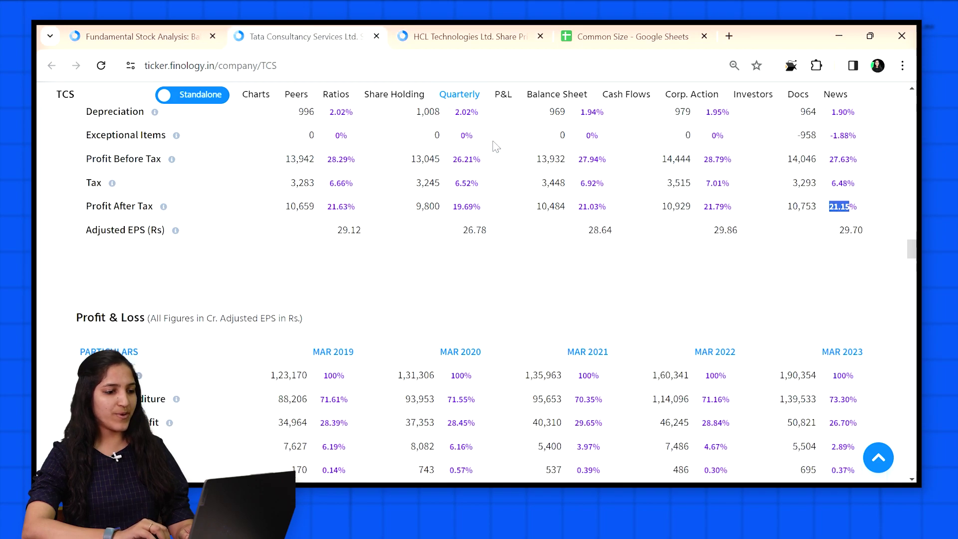
Show the Balance Sheet section on both the TCS and HCL Tech. tabs.
{"action": "left_click", "coordinate": [545, 96]}
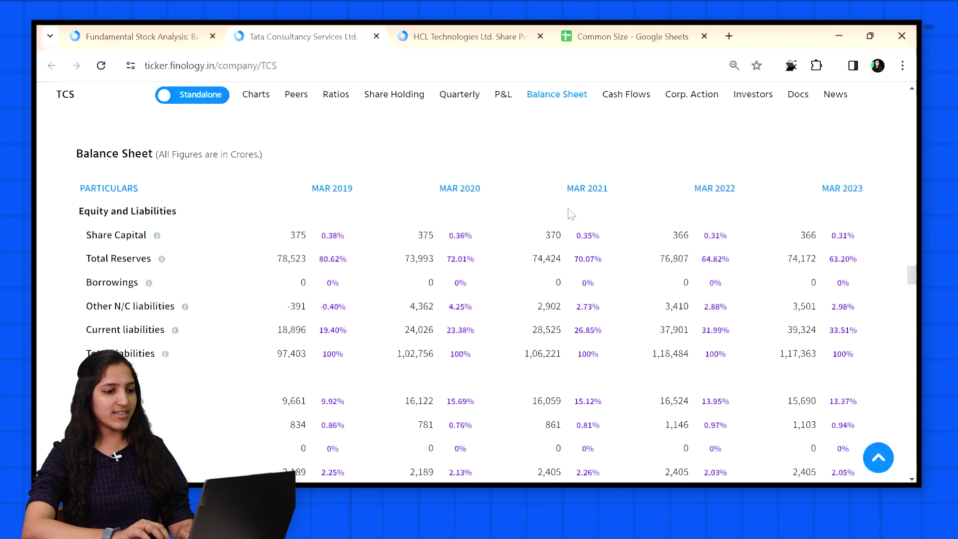
{"action": "scroll", "coordinate": [549, 158], "scroll_direction": "down", "scroll_amount": 1}
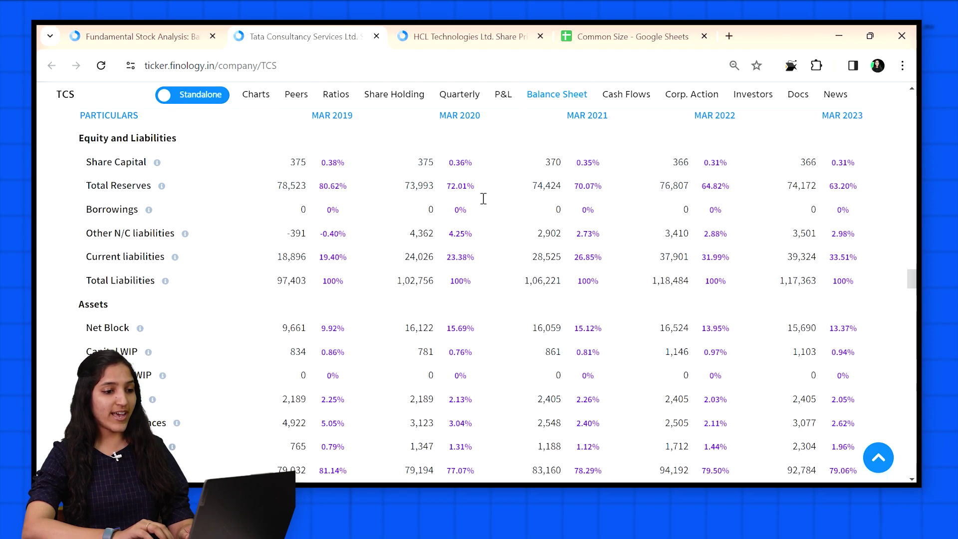
{"action": "left_click", "coordinate": [441, 29]}
{"action": "left_click", "coordinate": [583, 97]}
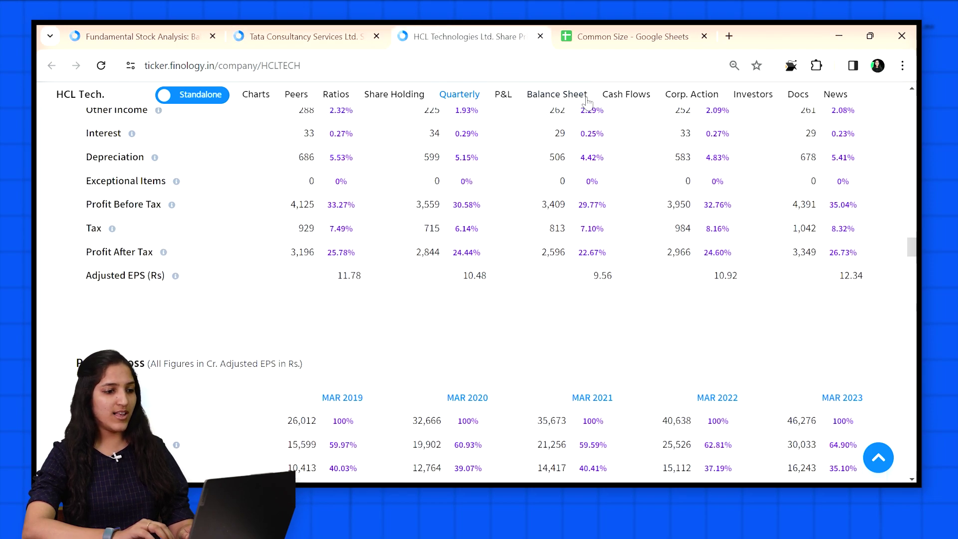
{"action": "scroll", "coordinate": [799, 350], "scroll_direction": "down", "scroll_amount": 2}
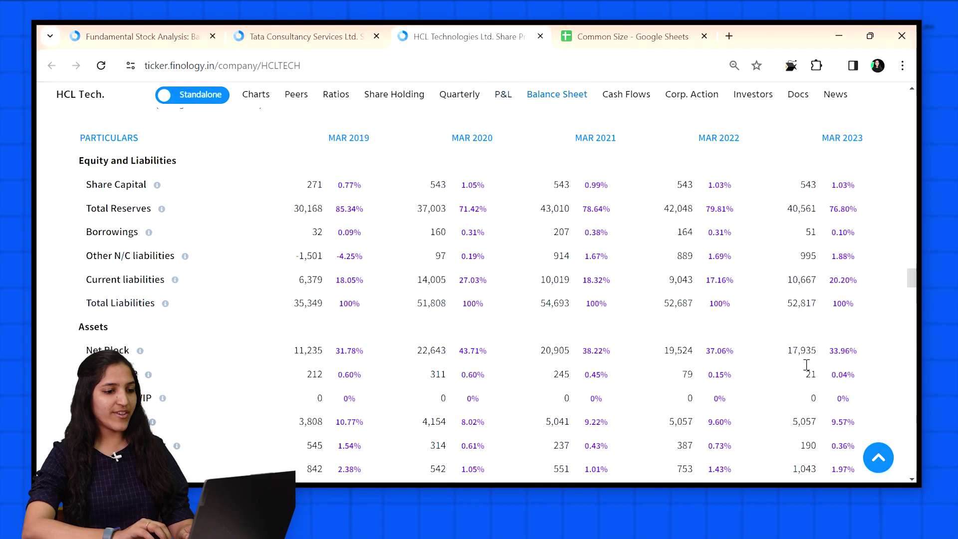
{"action": "left_click", "coordinate": [368, 30]}
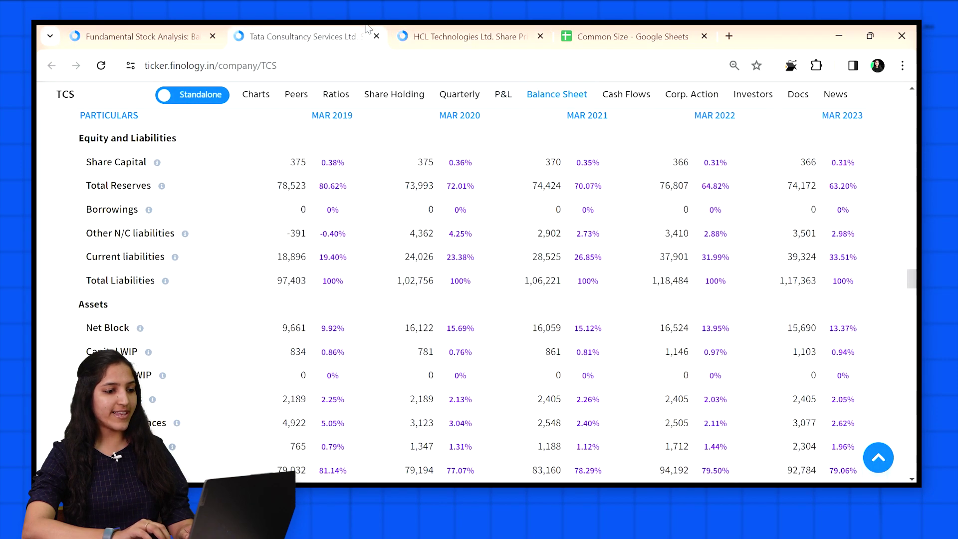
Compare MAR 2023 Total Reserves share: TCS 63.20% versus HCL Tech. 76.80%.
{"action": "double_click", "coordinate": [843, 186]}
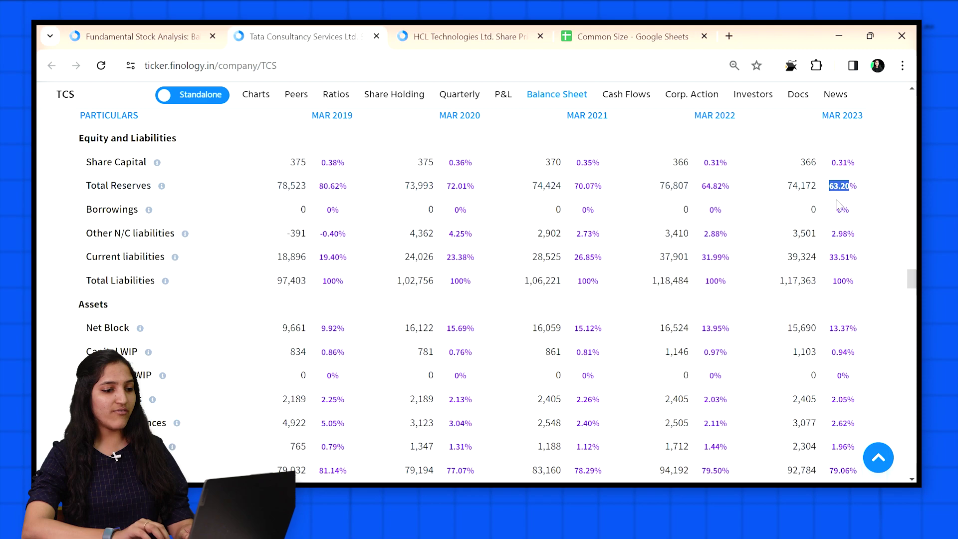
{"action": "left_click", "coordinate": [469, 31]}
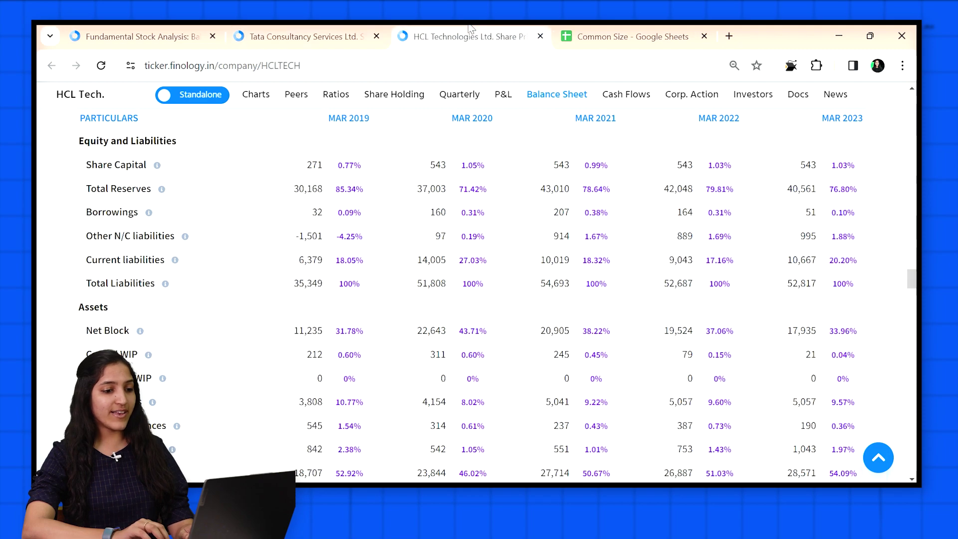
{"action": "double_click", "coordinate": [839, 189]}
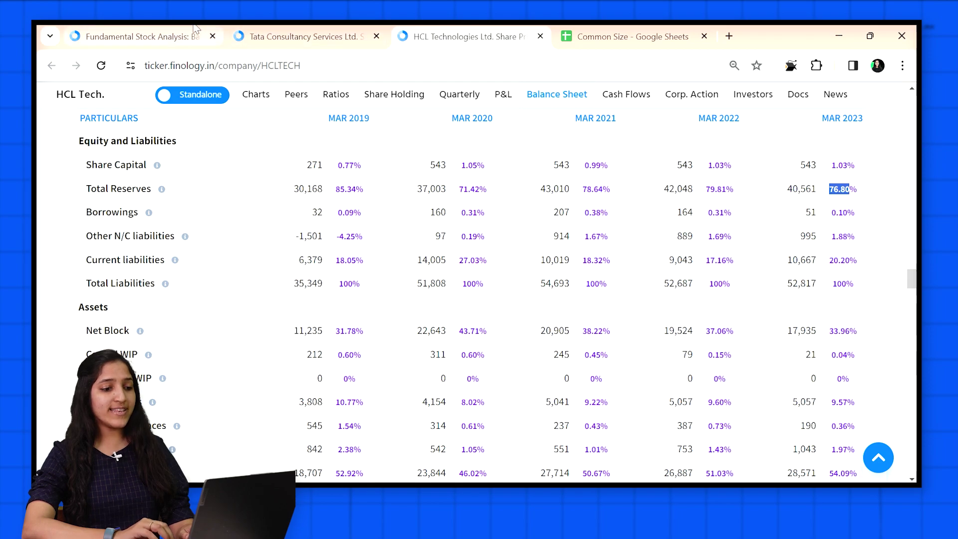
{"action": "scroll", "coordinate": [679, 340], "scroll_direction": "up", "scroll_amount": 10}
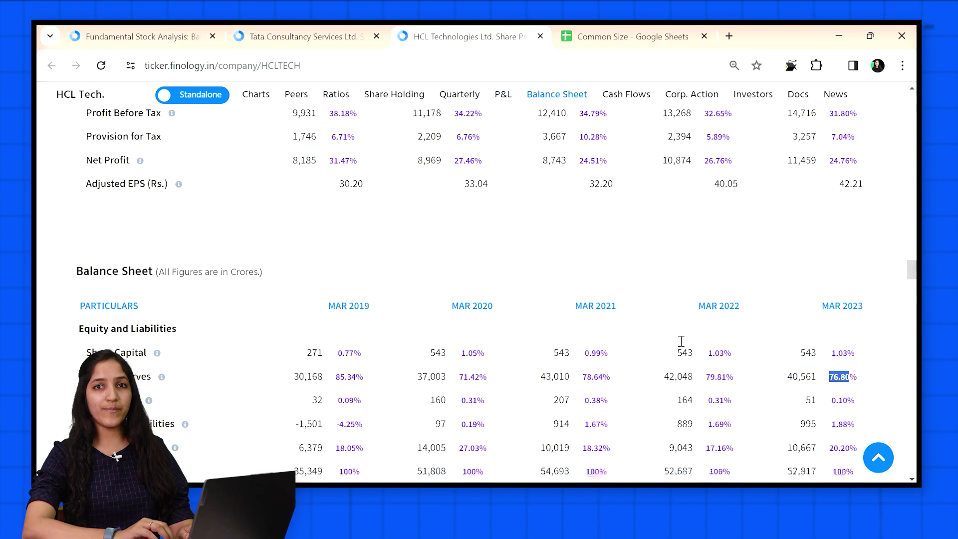
{"action": "scroll", "coordinate": [677, 341], "scroll_direction": "up", "scroll_amount": 5}
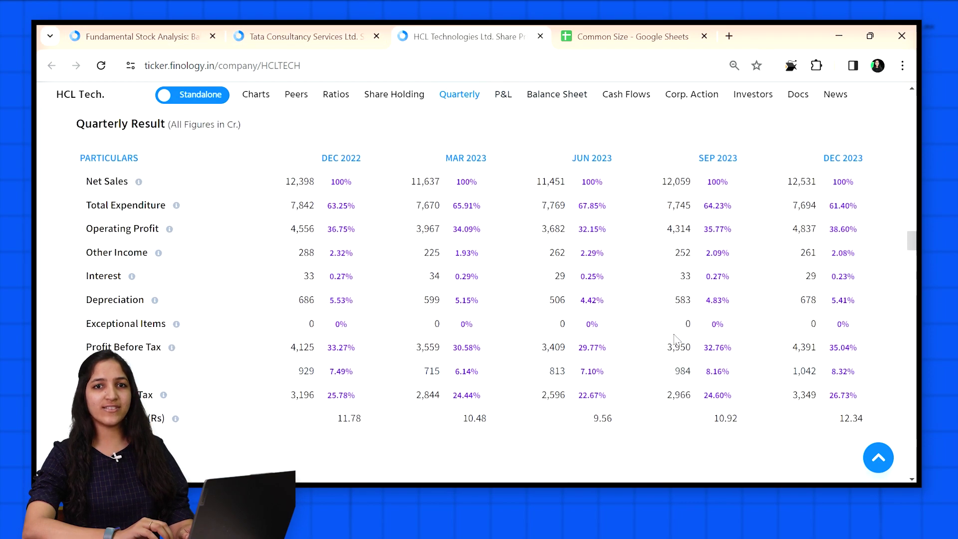